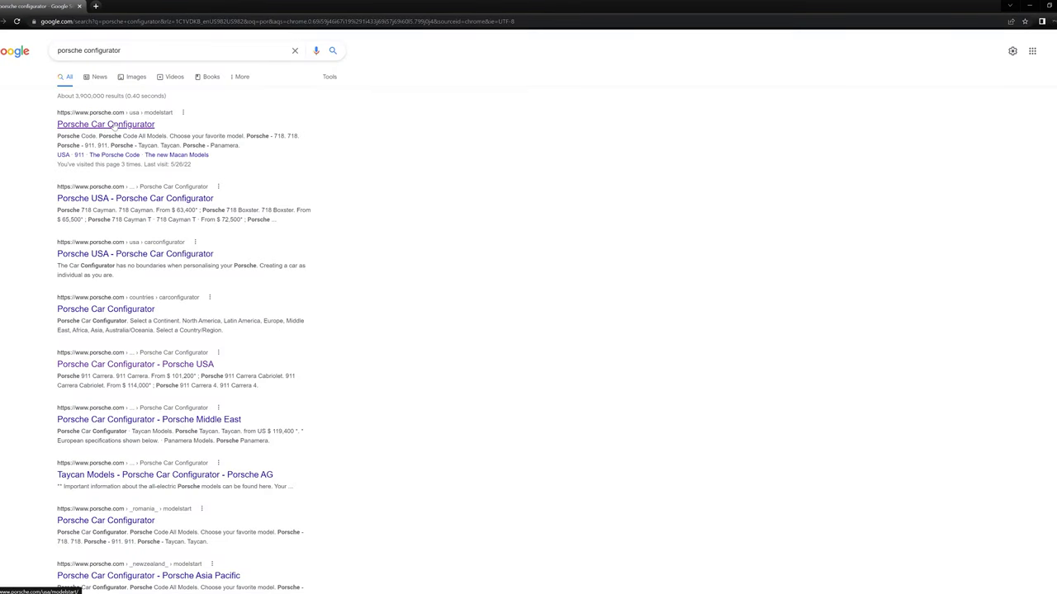
Open the 'Porsche Car Configurator' result from the Google search for 'porsche configurator'
left_click(114, 125)
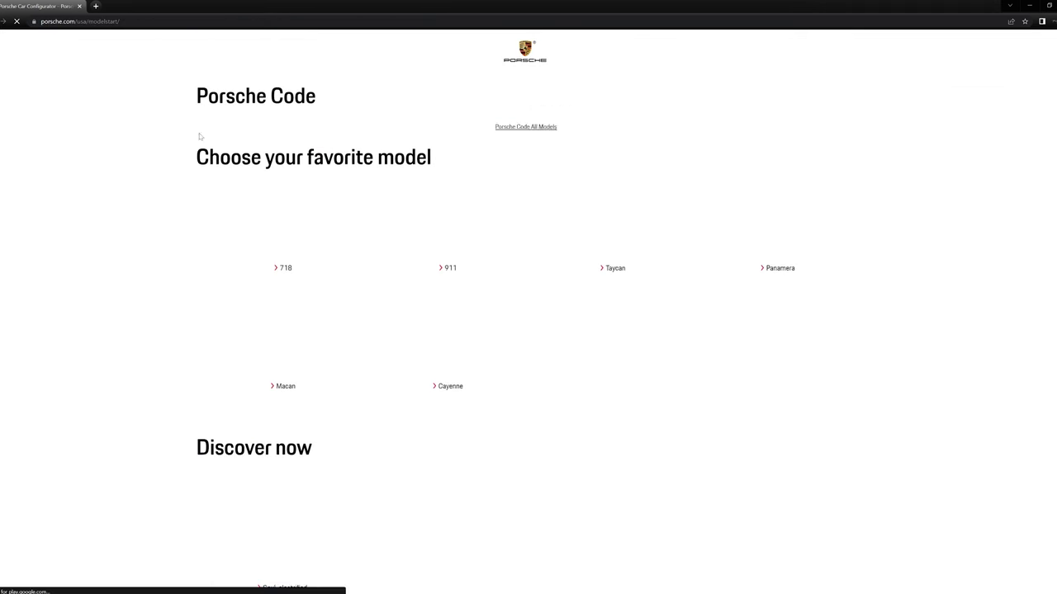
Start a 911 Carrera S from the 911 range and show it on the studio backdrop
left_click(456, 245)
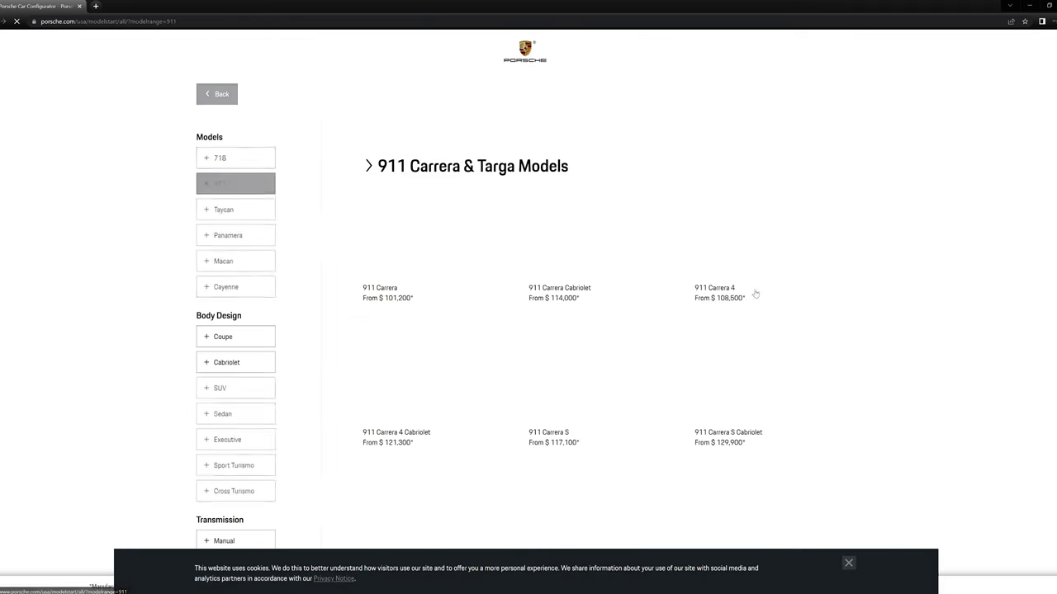
scroll(1011, 205, "down", 2)
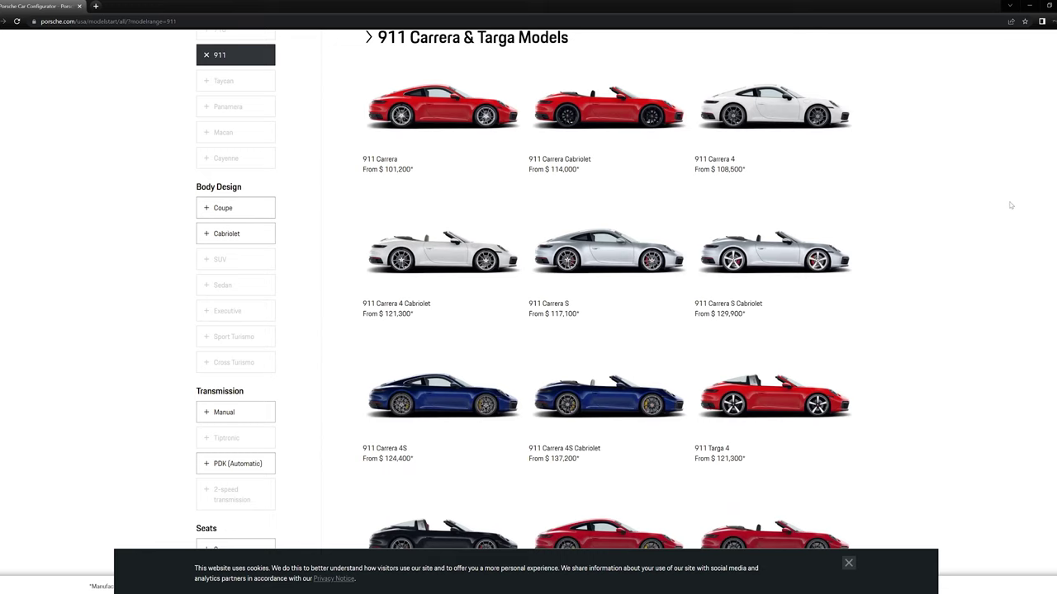
left_click(617, 261)
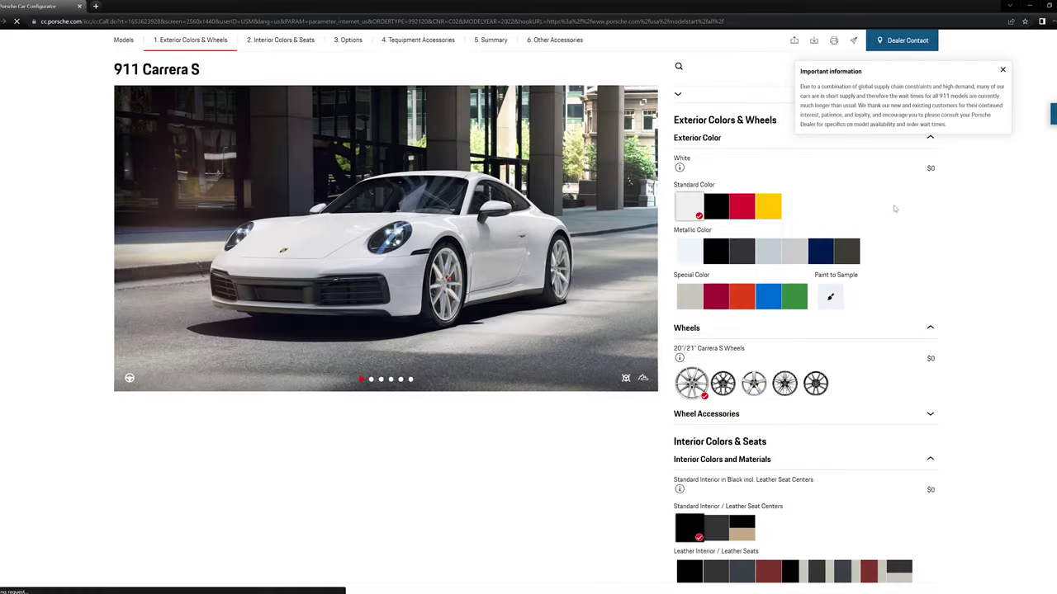
left_click(647, 381)
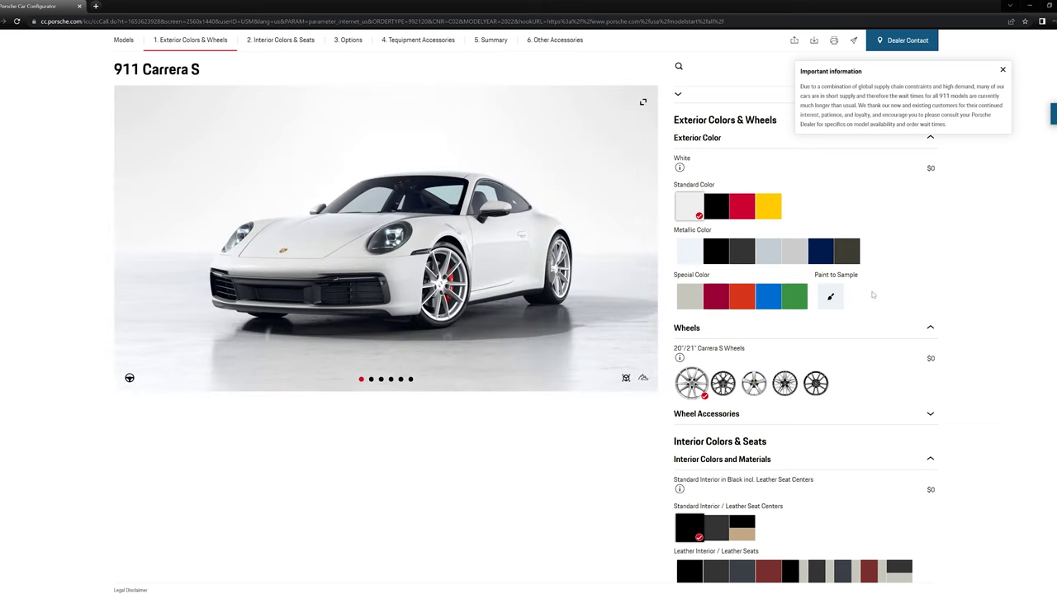
Paint the car Aventurine Green Metallic, dismissing the information and recommendation popups
left_click(1003, 71)
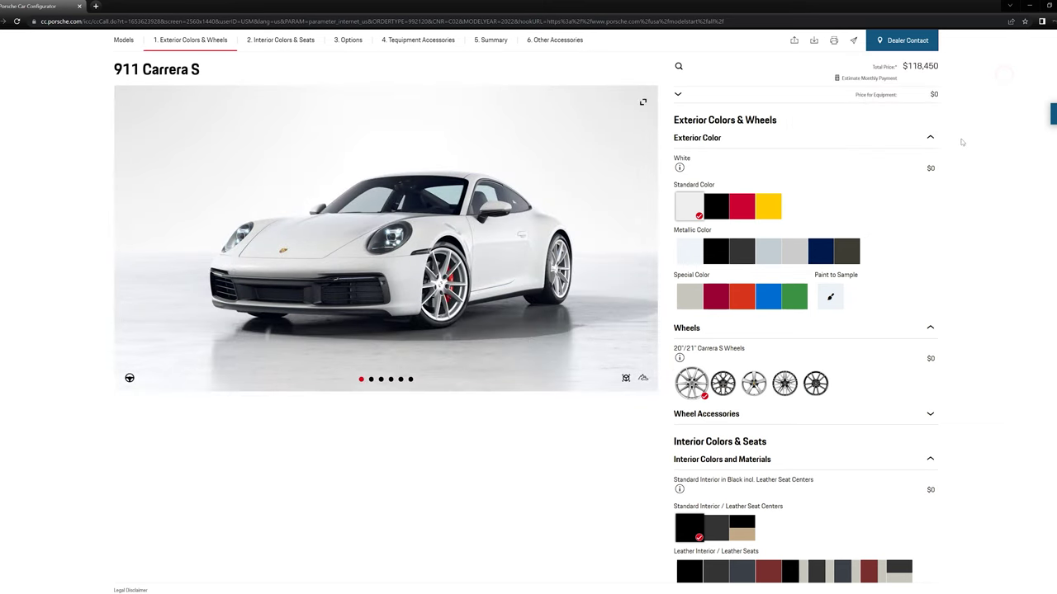
left_click(851, 252)
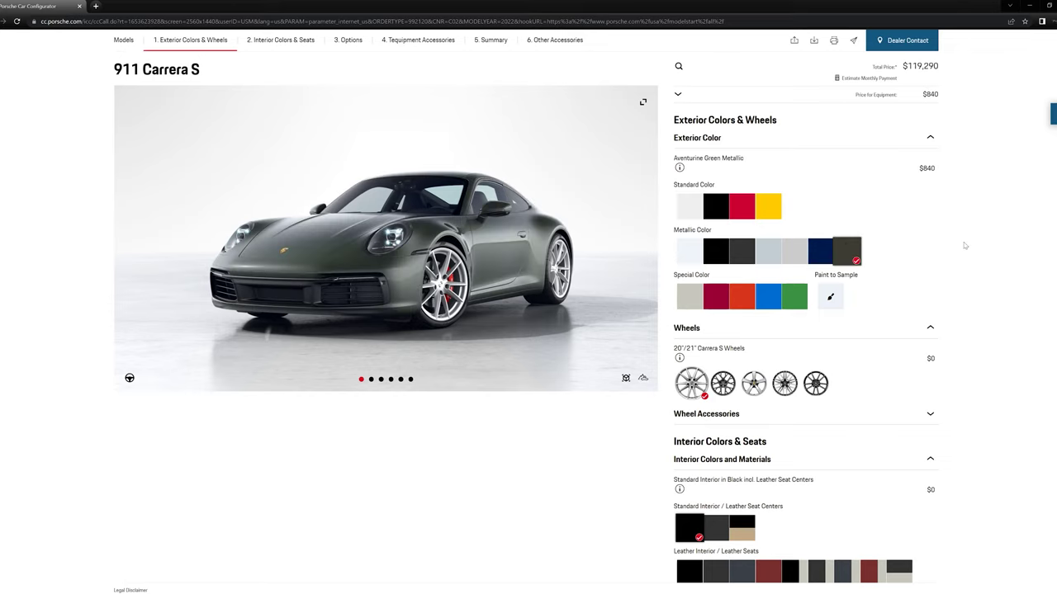
scroll(964, 245, "down", 1)
left_click(999, 190)
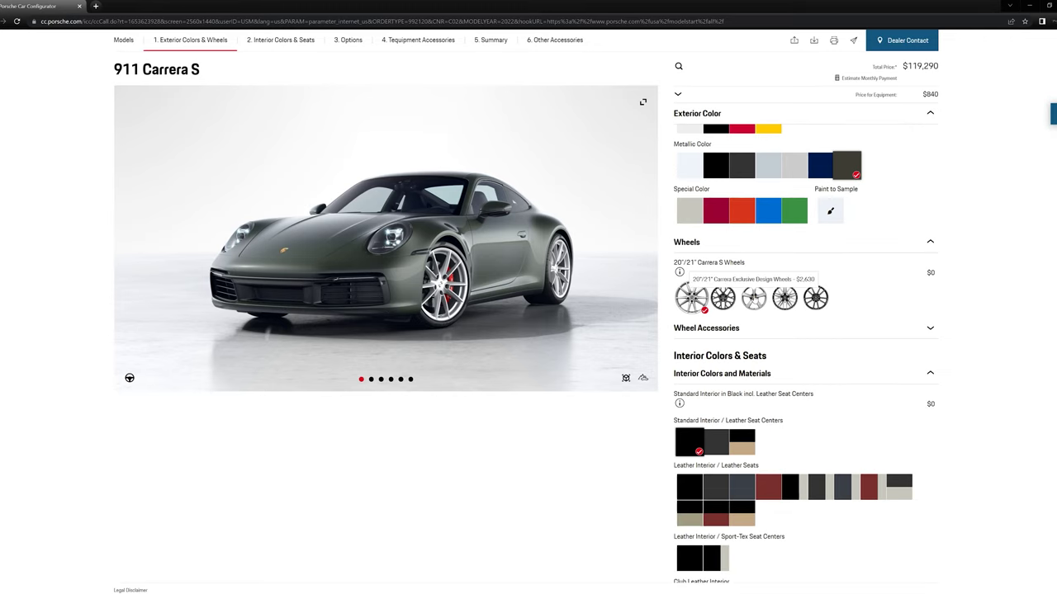
Fit Carrera Exclusive Design wheels painted in Satin Aurum
left_click(753, 298)
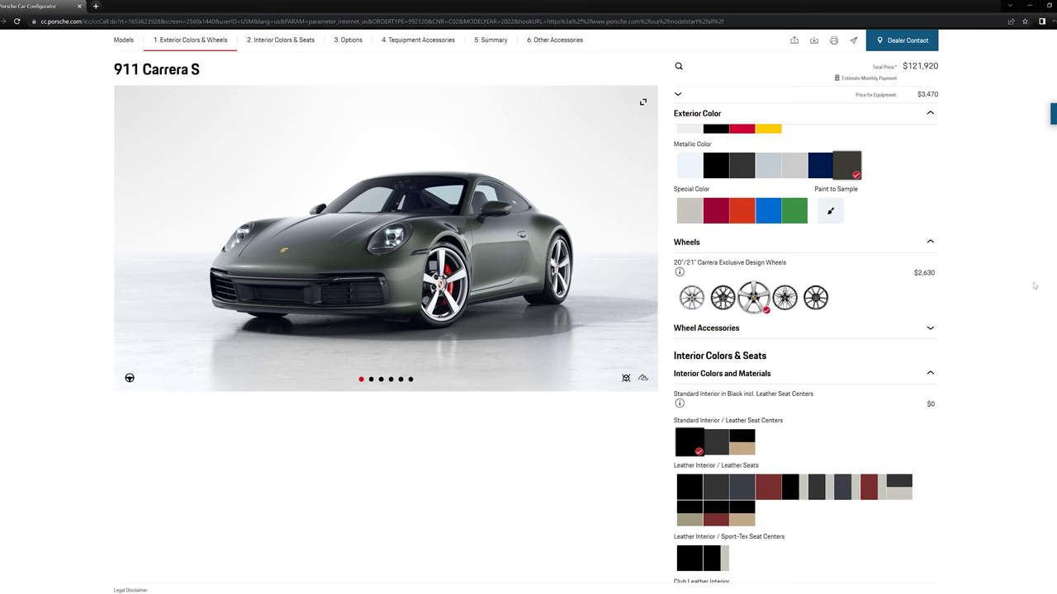
scroll(1032, 284, "down", 1)
left_click(930, 244)
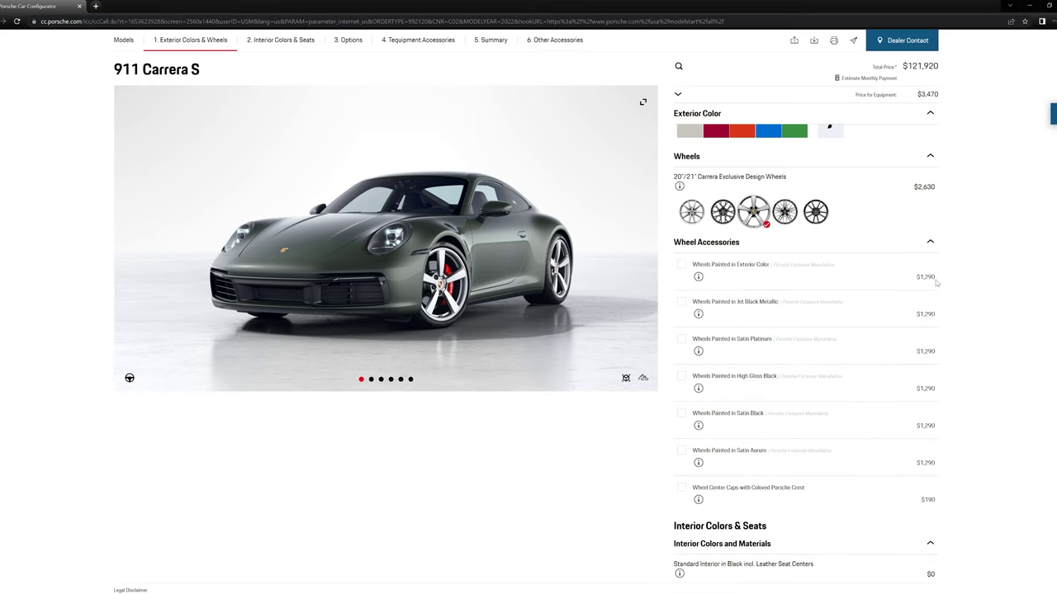
left_click(681, 450)
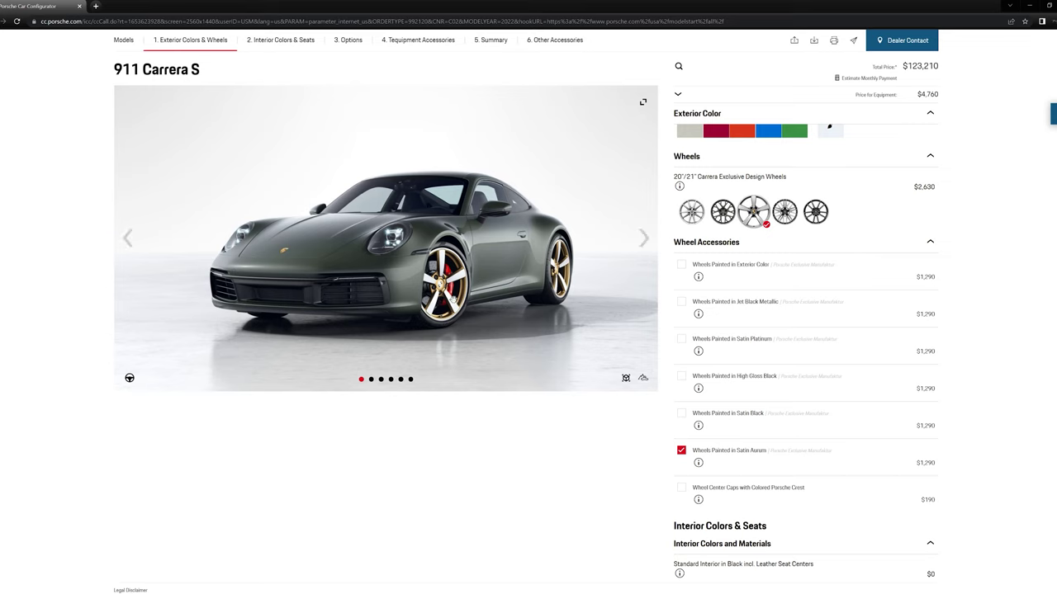
scroll(888, 305, "down", 4)
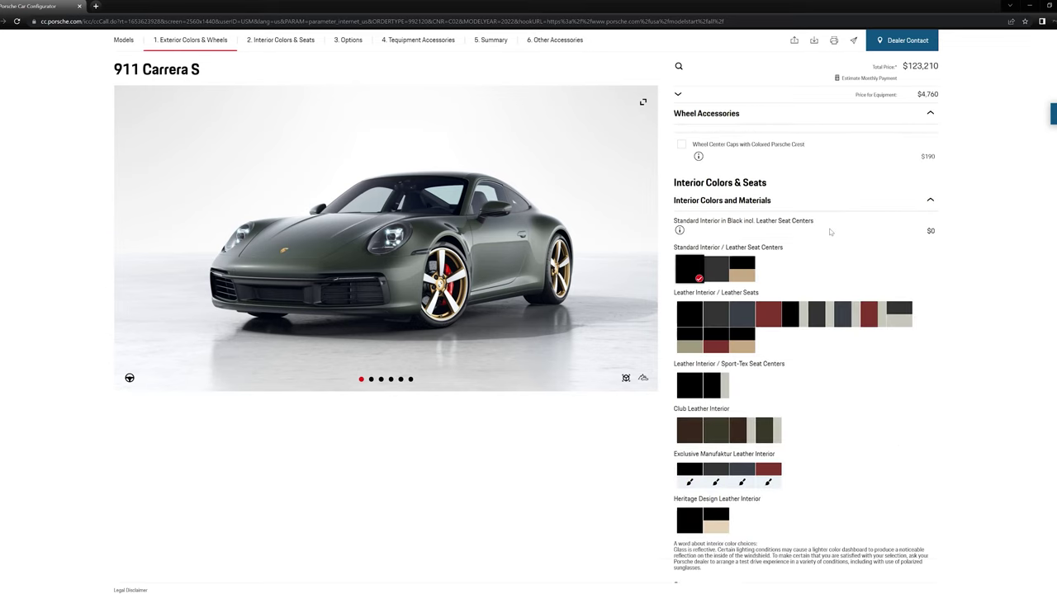
Choose the Heritage Design Black/Atacama Beige interior, accept its required changes, then reselect standard black
scroll(831, 232, "down", 2)
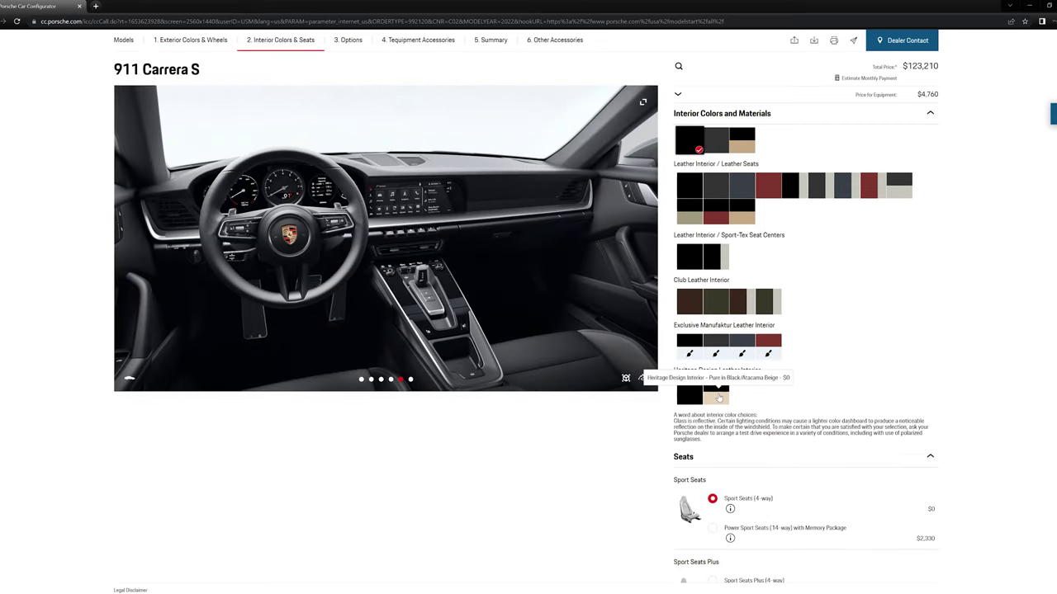
left_click(718, 397)
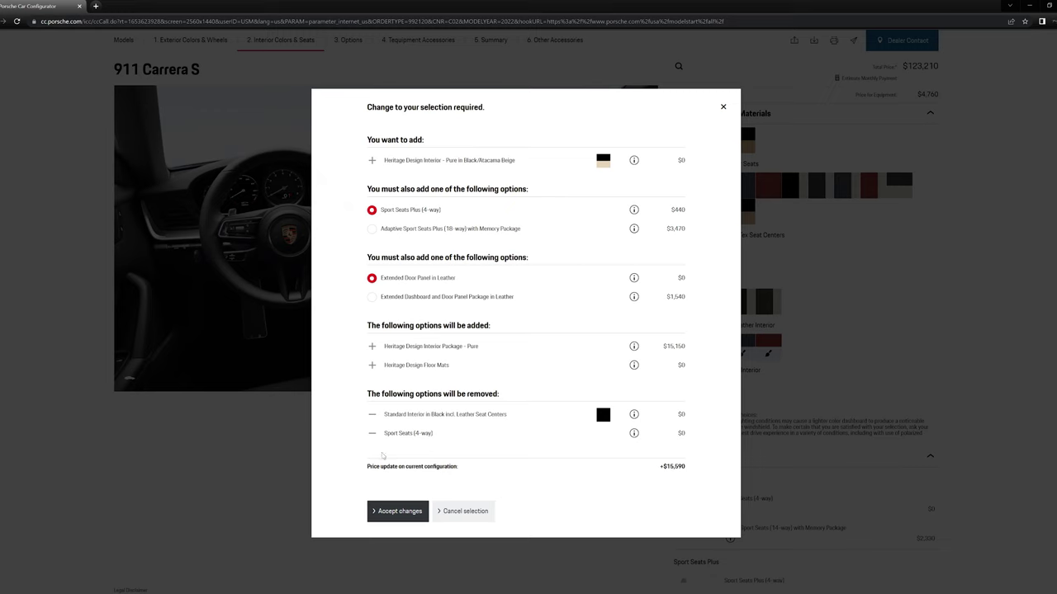
left_click(406, 516)
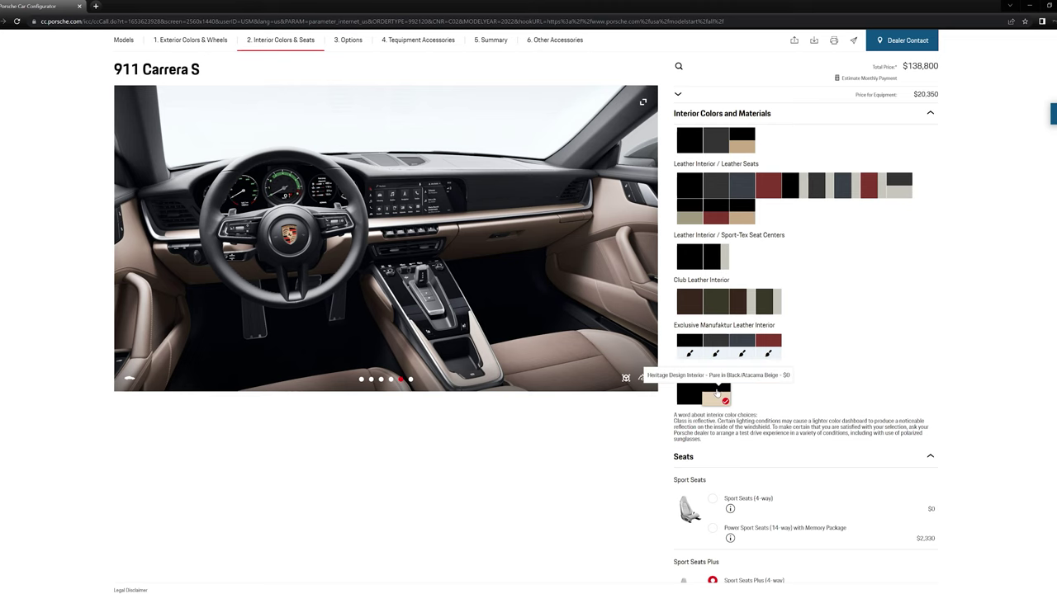
left_click(692, 157)
left_click(393, 433)
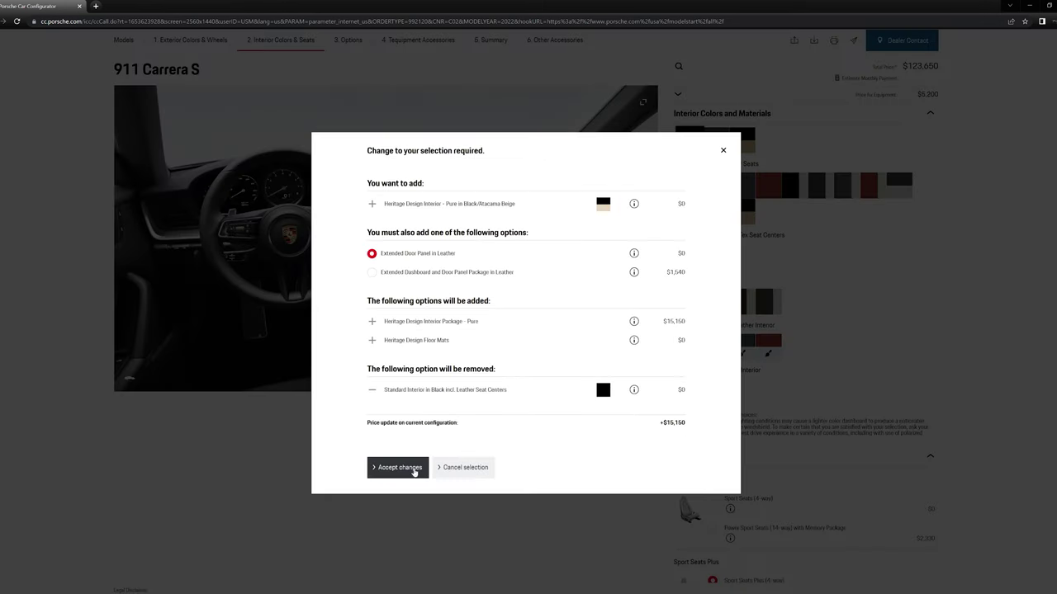
left_click(415, 469)
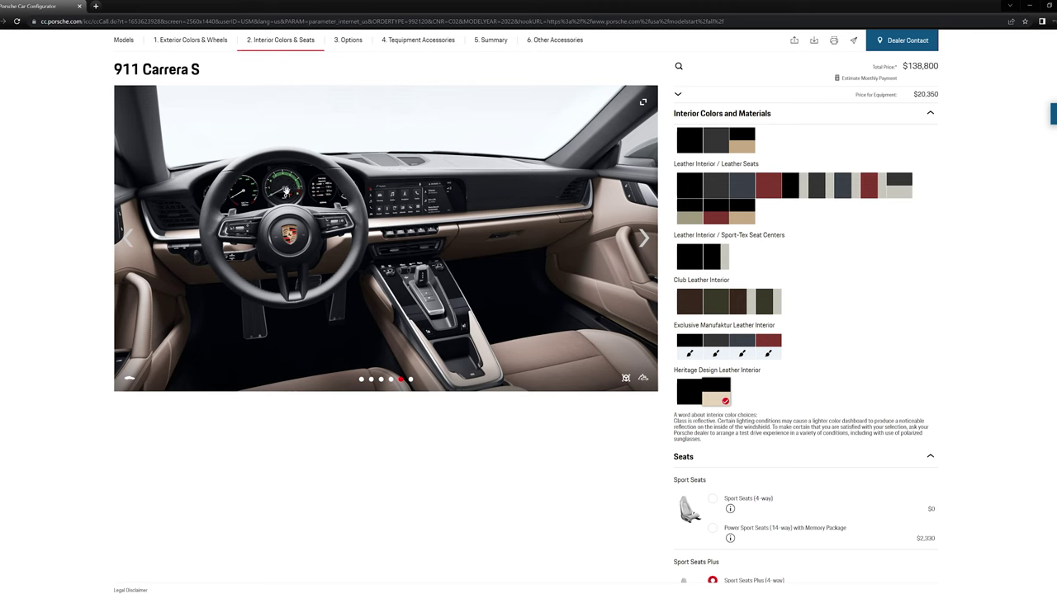
scroll(674, 387, "down", 2)
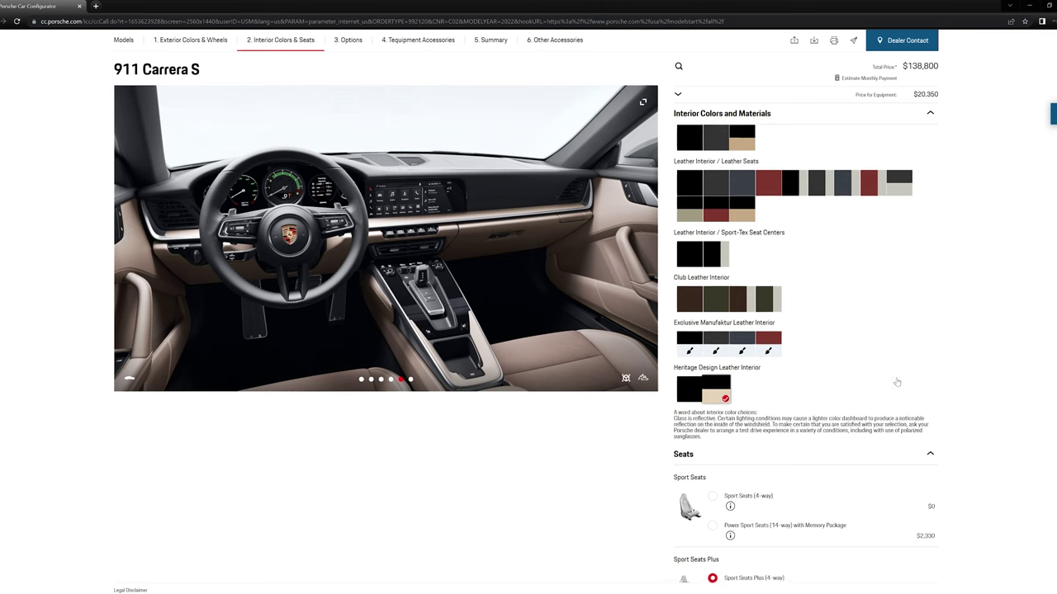
left_click(409, 378)
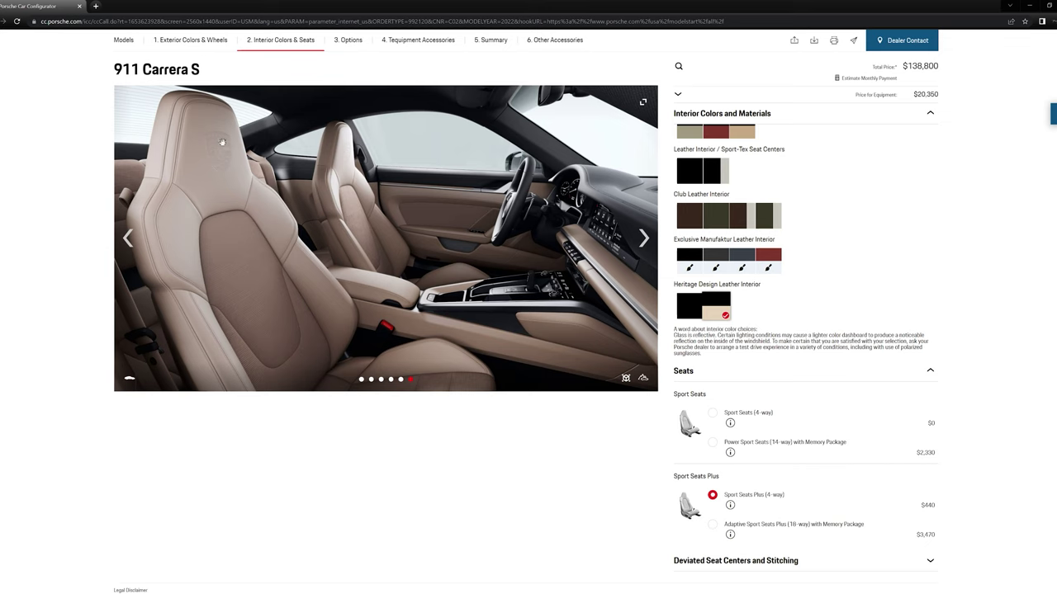
scroll(850, 307, "down", 6)
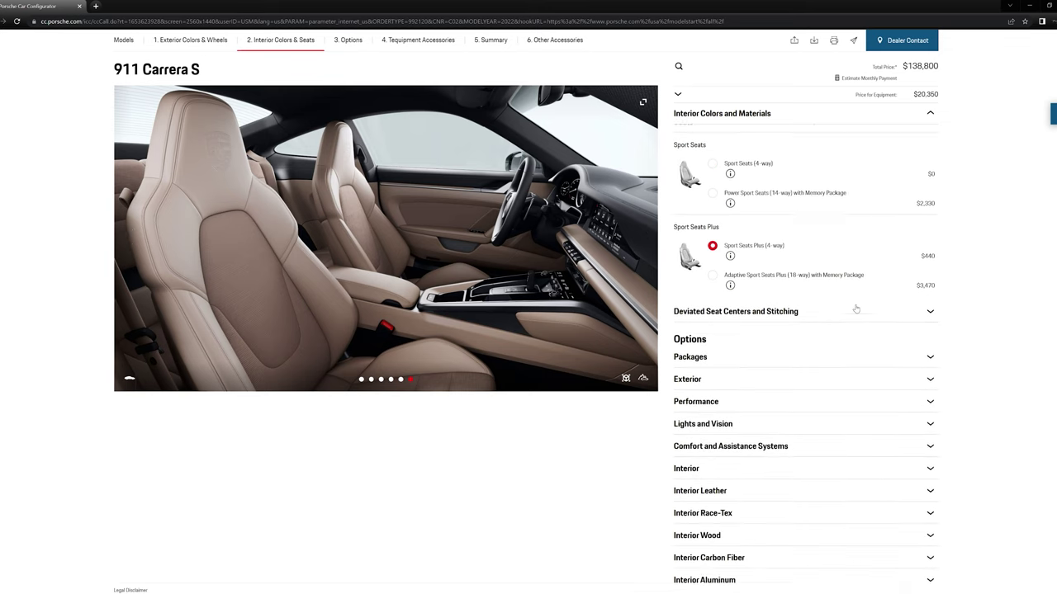
left_click(380, 379)
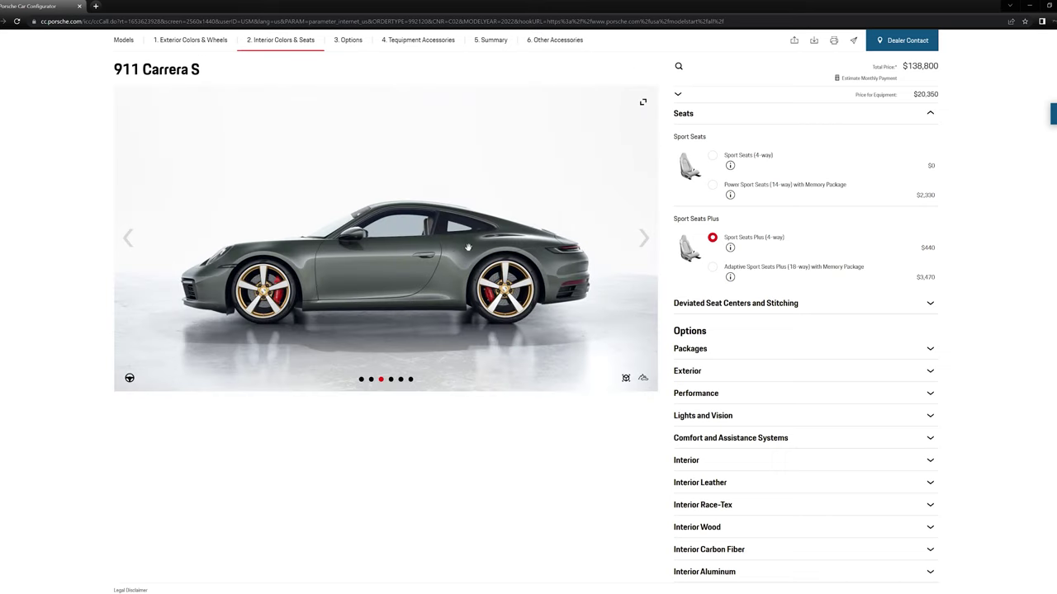
left_click(371, 378)
left_click(361, 379)
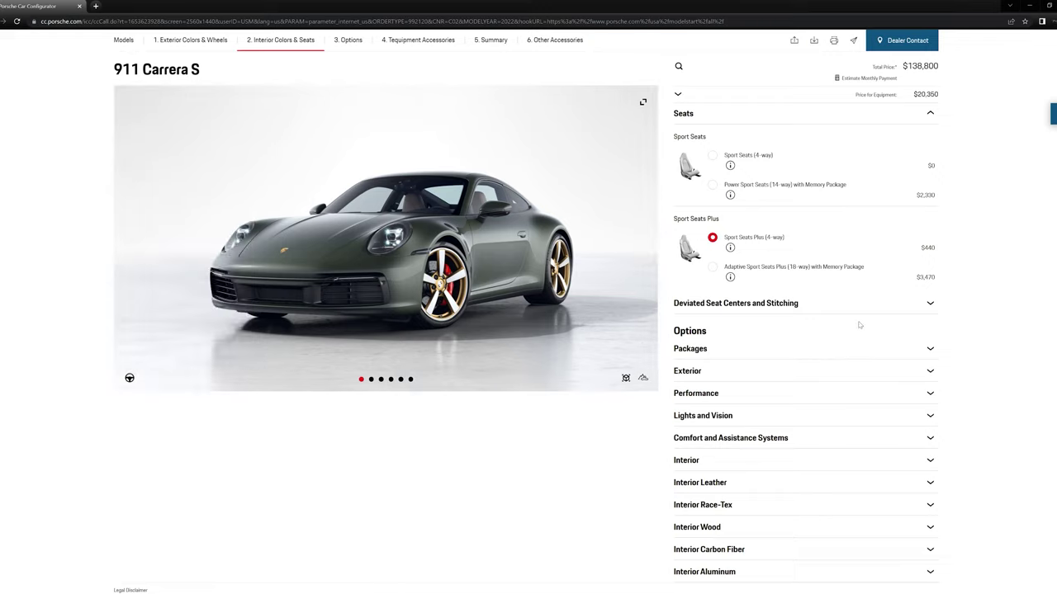
Expand the Packages and Exterior option lists and browse extras like sunroofs and Aerokit
left_click(856, 262)
scroll(842, 261, "down", 1)
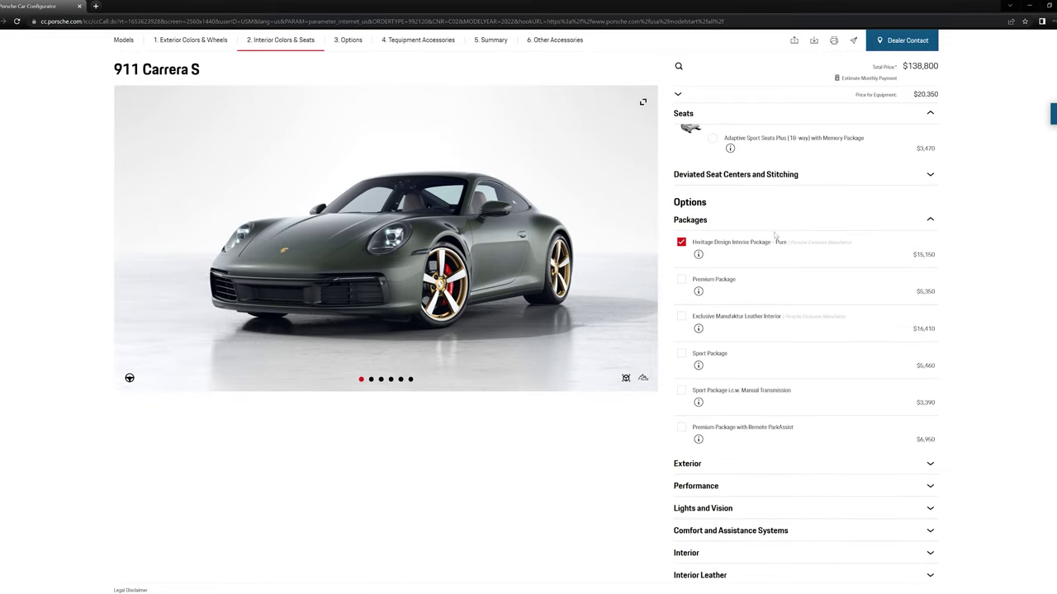
scroll(830, 257, "down", 2)
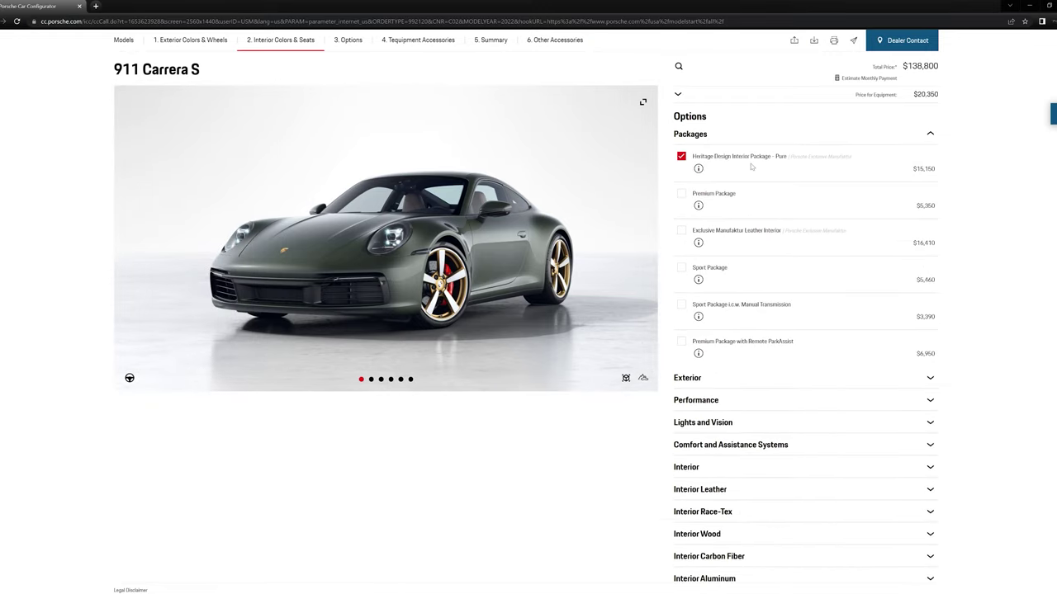
left_click(742, 380)
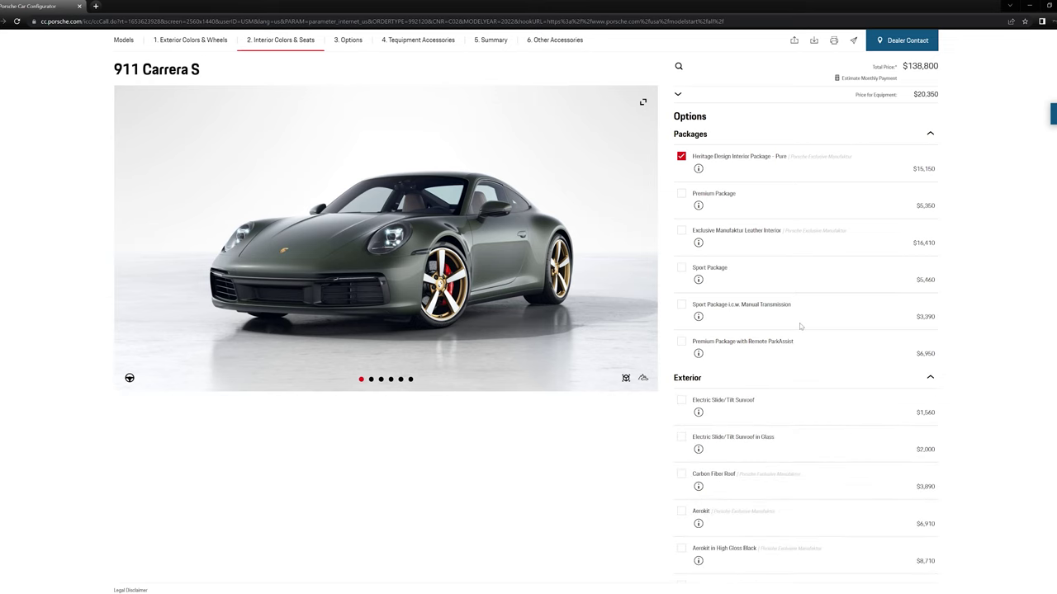
scroll(800, 326, "down", 3)
left_click(683, 348)
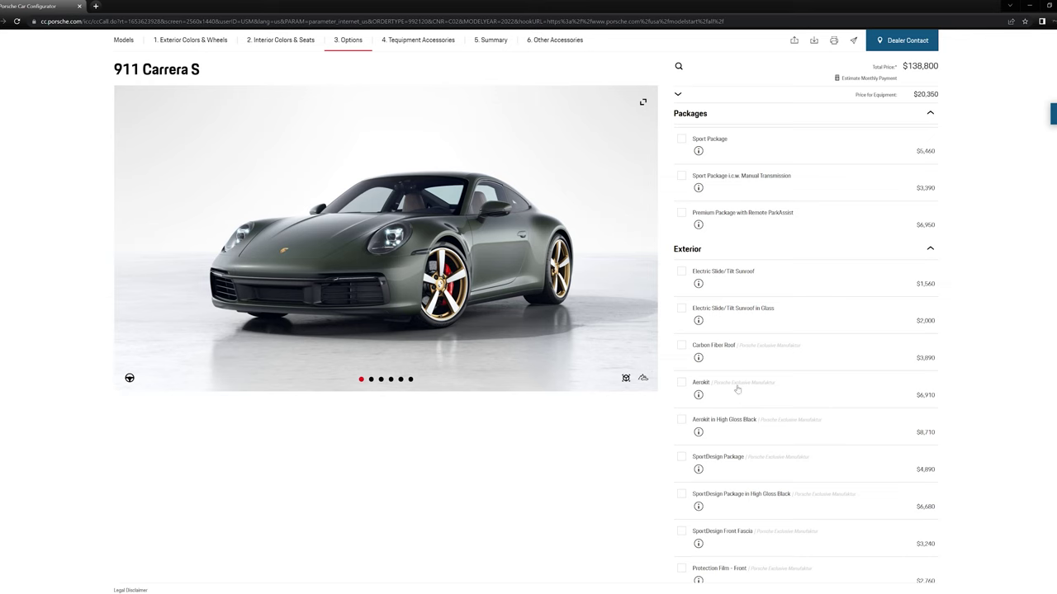
Add the front protection film, then the Aurum top motorsport stripe, accepting the film's removal
scroll(795, 326, "down", 4)
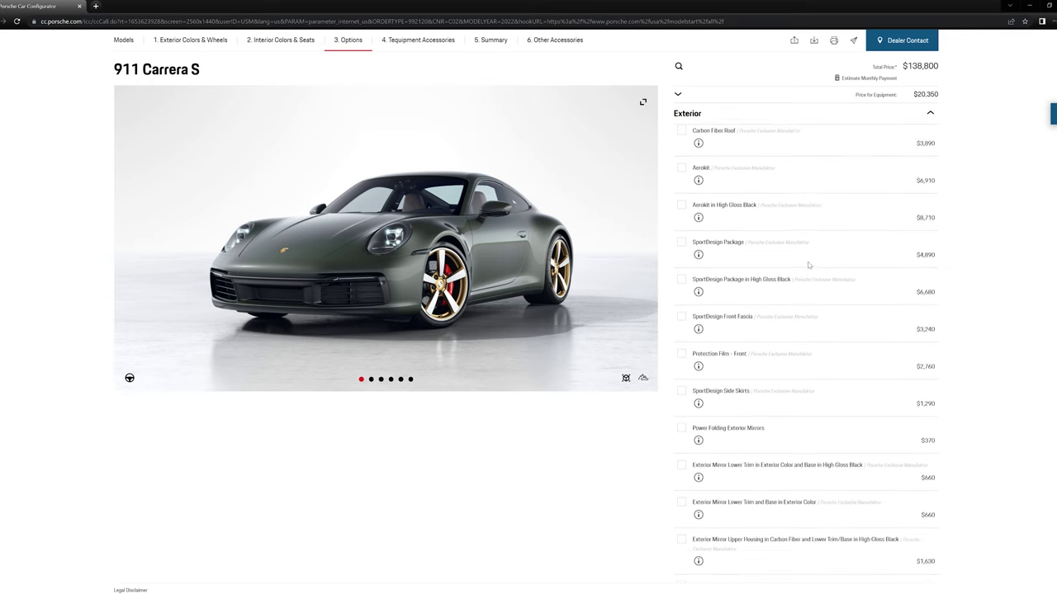
scroll(808, 265, "down", 1)
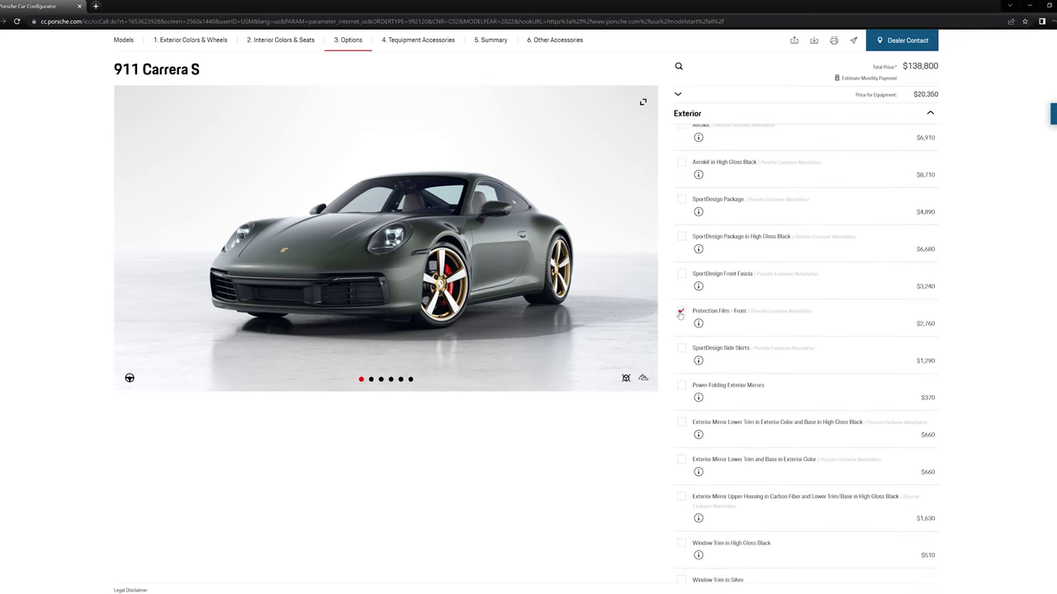
left_click(680, 313)
scroll(786, 332, "down", 2)
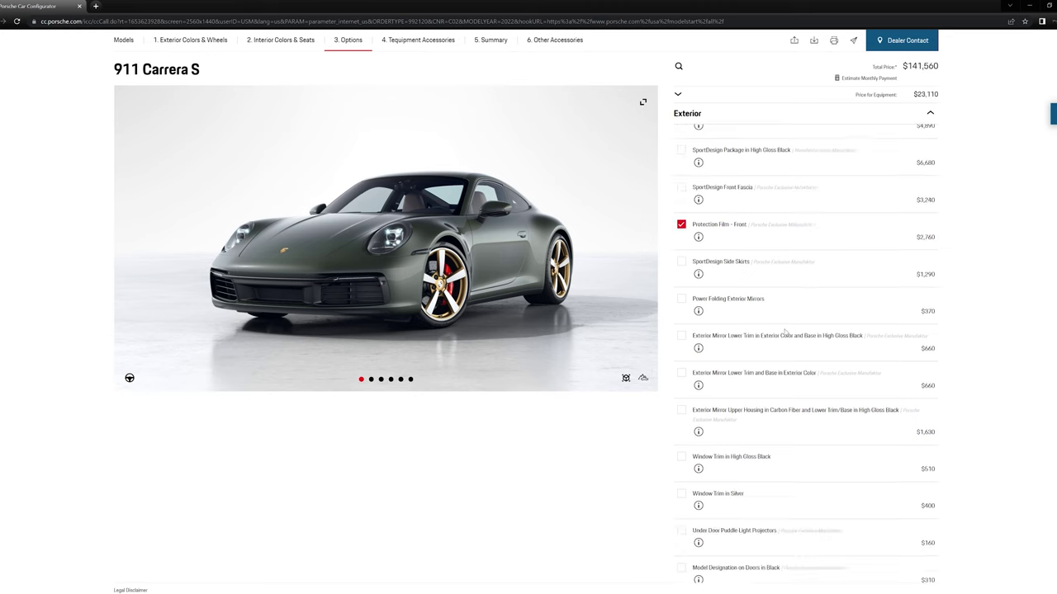
scroll(785, 332, "down", 6)
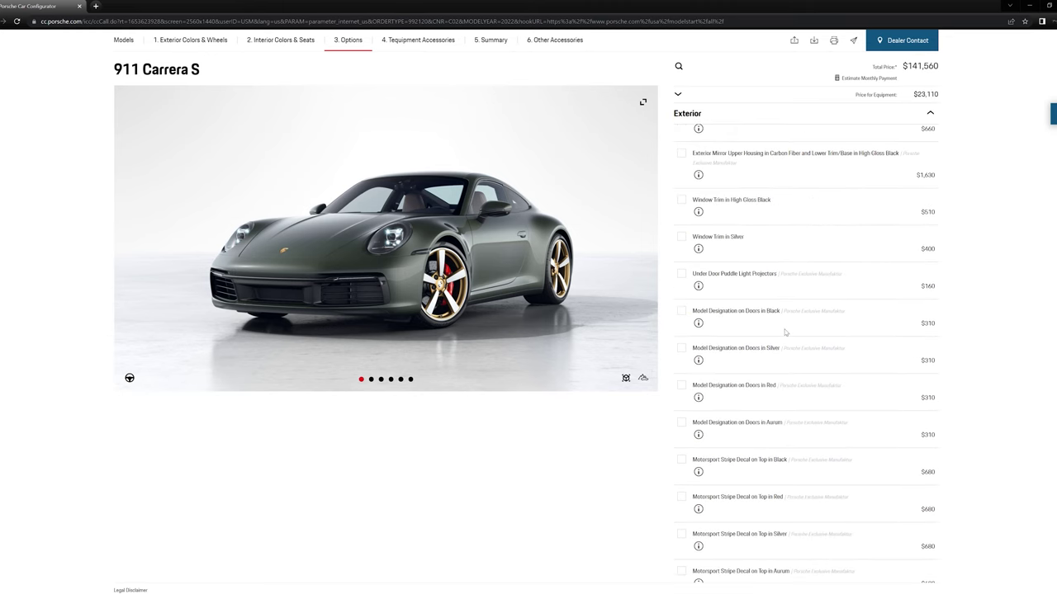
scroll(785, 332, "down", 8)
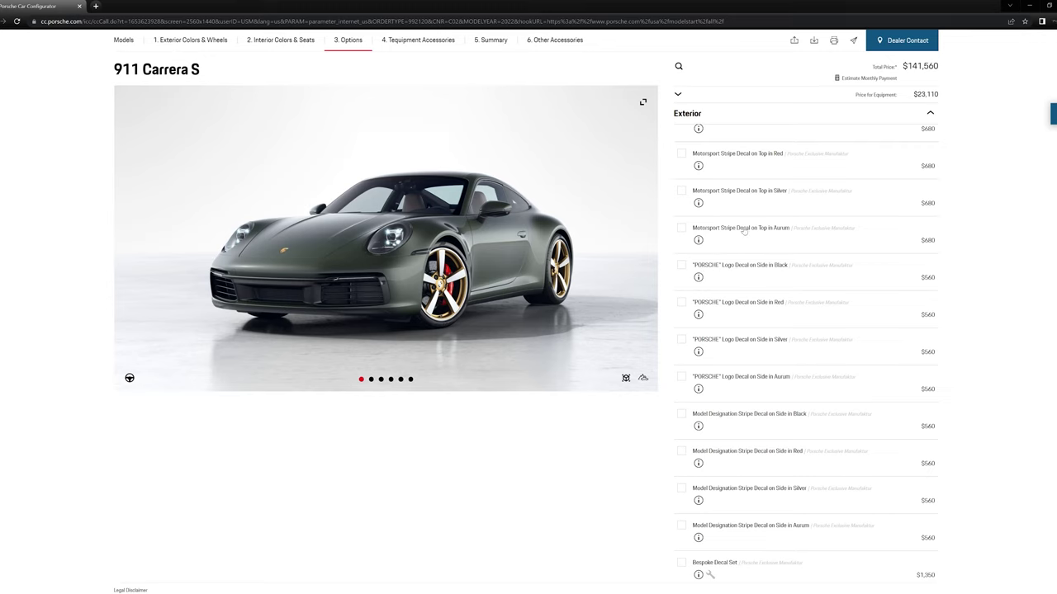
left_click(680, 229)
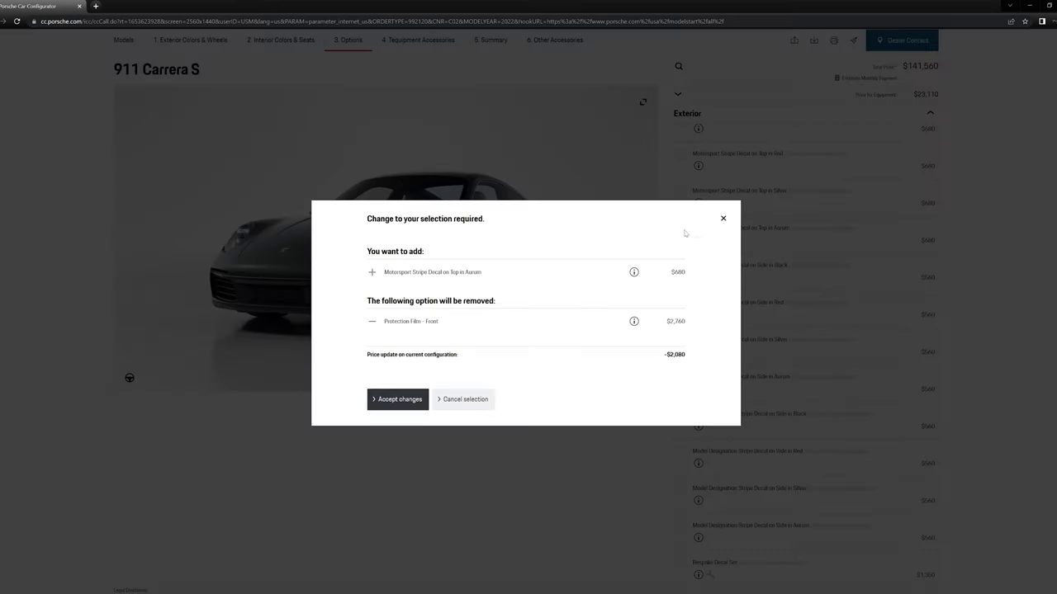
left_click(403, 393)
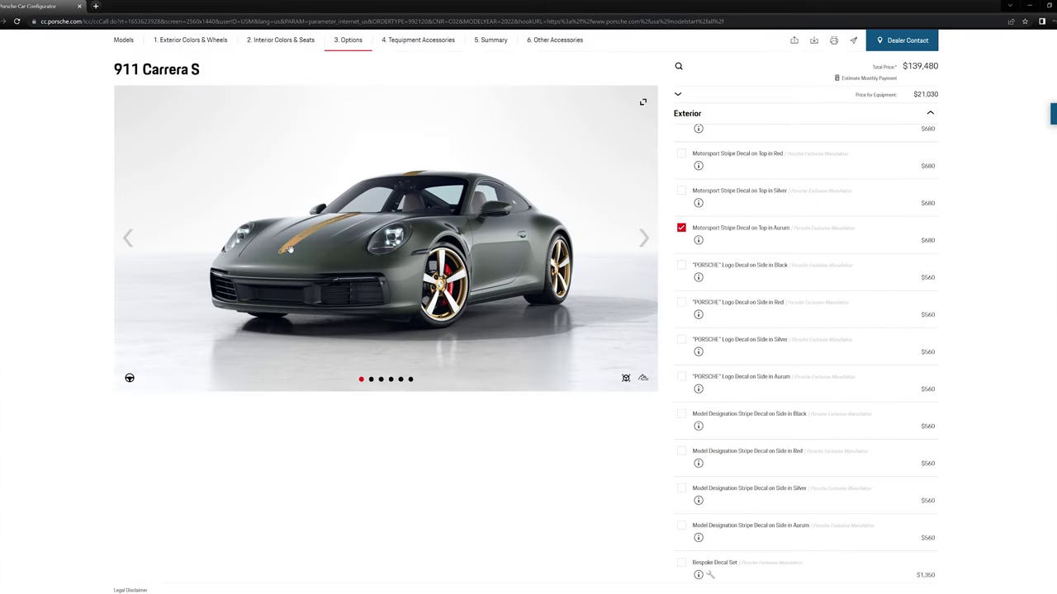
Add the Aurum 'PORSCHE' side logo decal and remove the top stripe again
left_click(681, 378)
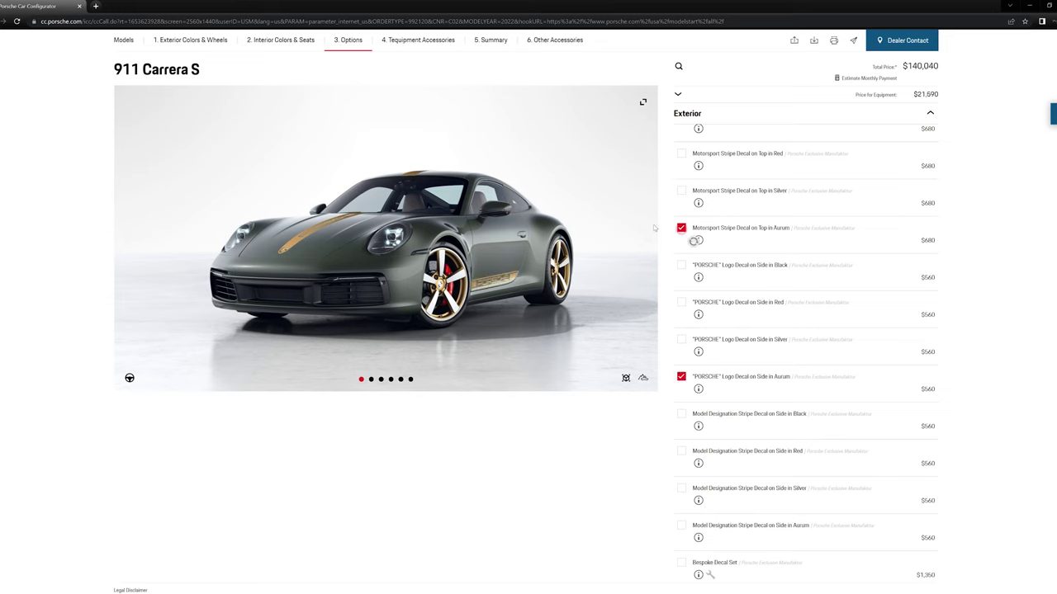
left_click(681, 228)
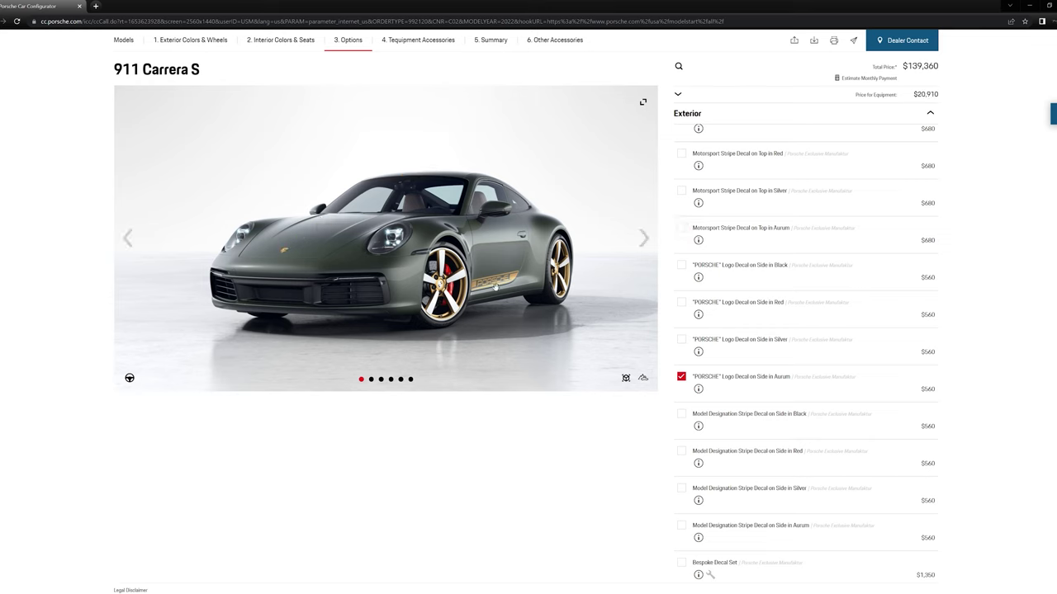
scroll(800, 242, "up", 1)
Put the Protection Film - Front back on the car
scroll(800, 240, "up", 5)
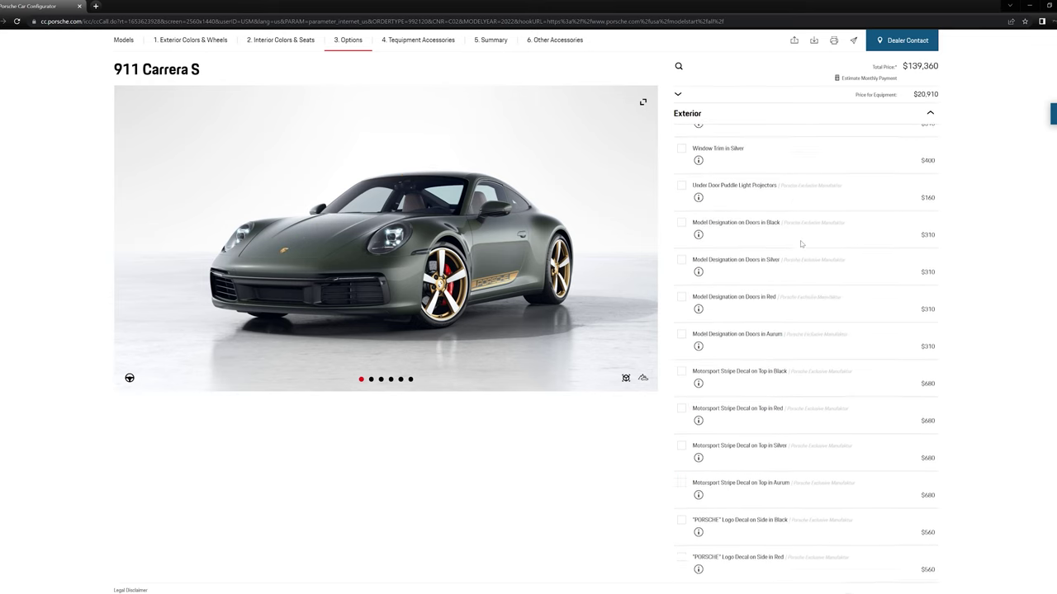
scroll(764, 241, "up", 3)
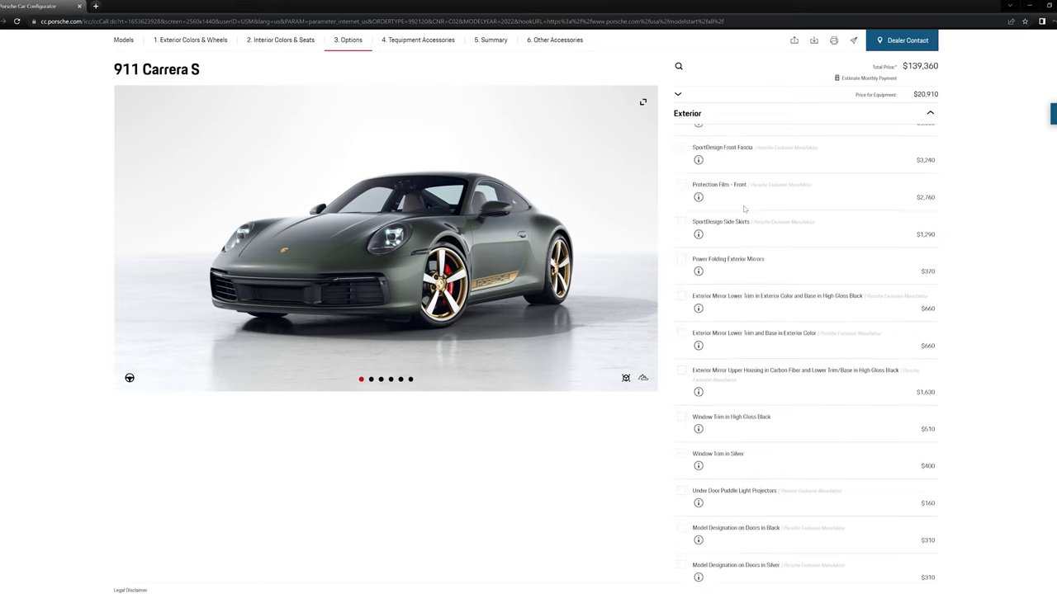
scroll(686, 223, "up", 1)
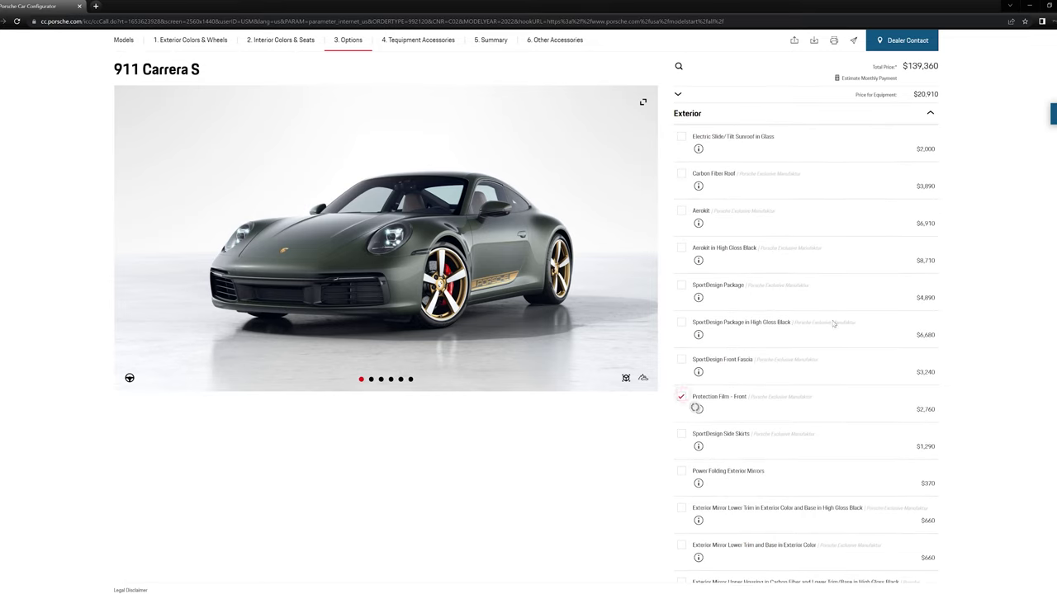
left_click(682, 397)
Expand the Performance options, where 8-speed PDK is selected
scroll(812, 318, "down", 5)
scroll(811, 318, "down", 10)
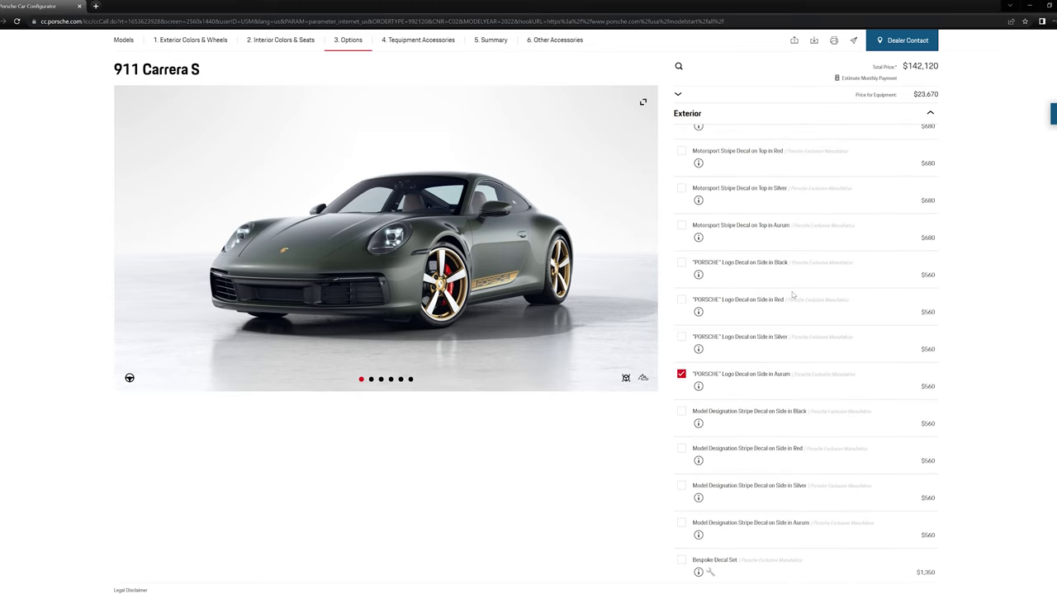
scroll(794, 283, "down", 4)
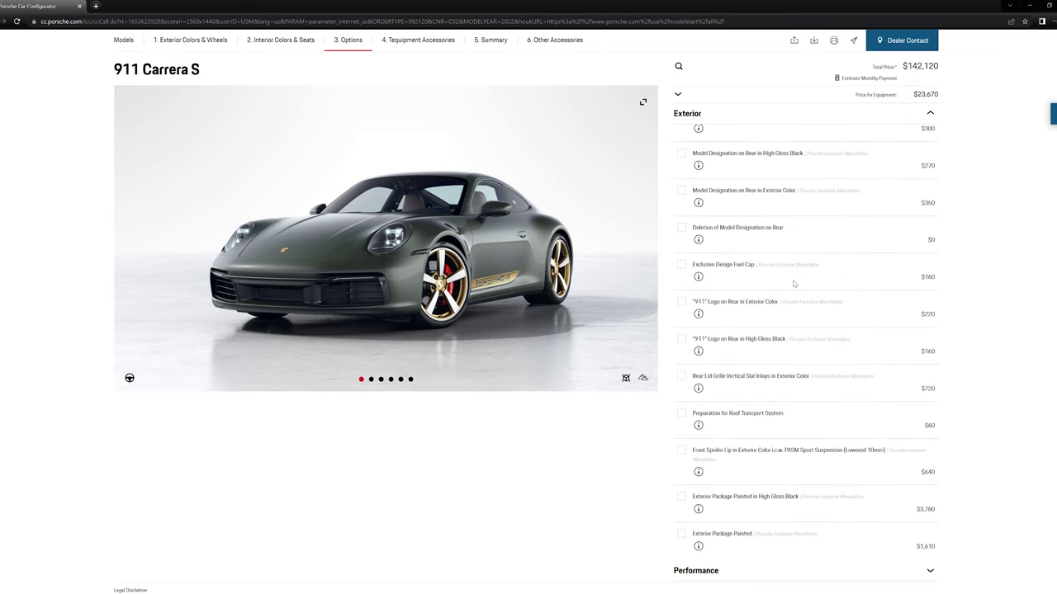
scroll(794, 283, "down", 4)
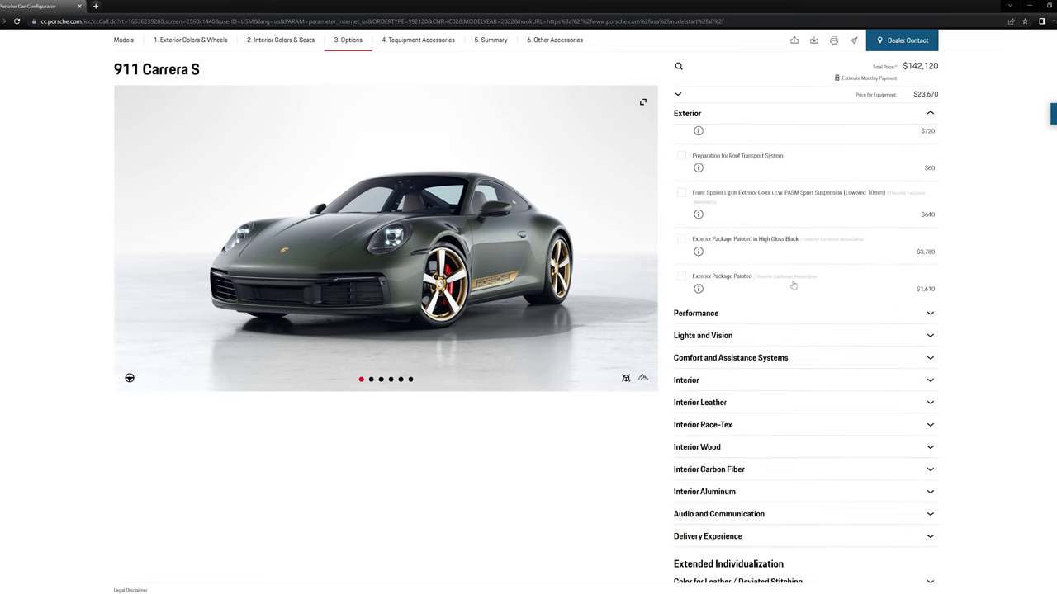
left_click(764, 314)
scroll(783, 273, "down", 3)
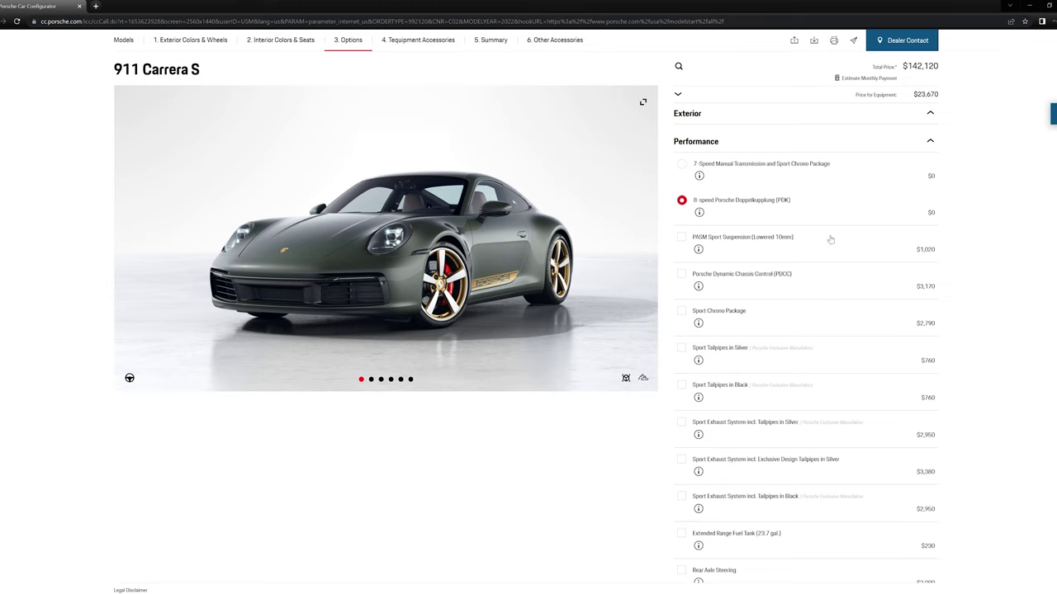
Add PASM Sport Suspension (Lowered 10mm) and the Sport Chrono Package, totaling $145,930
left_click(681, 236)
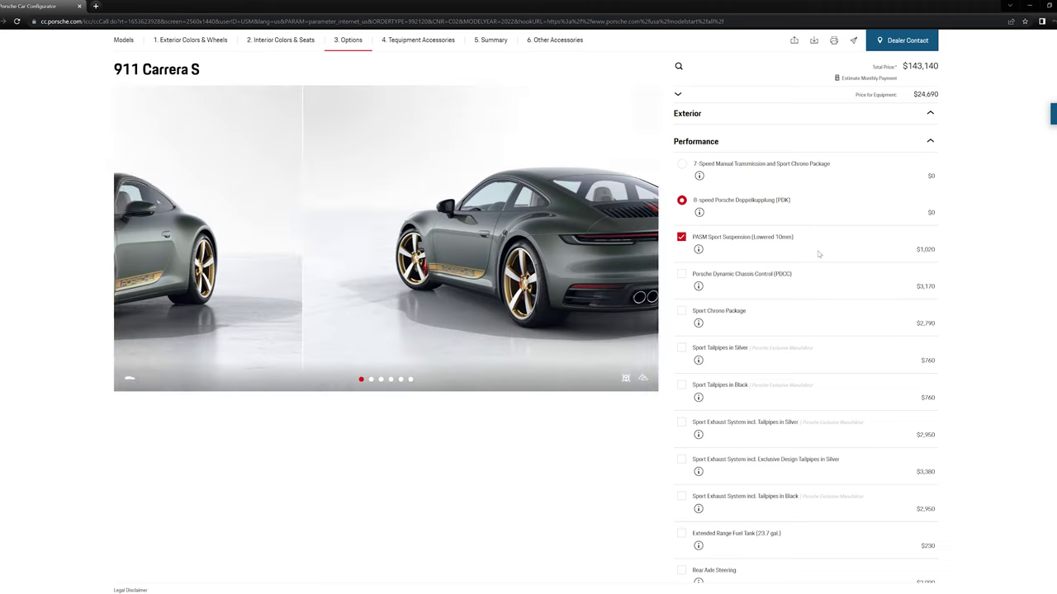
scroll(818, 256, "down", 2)
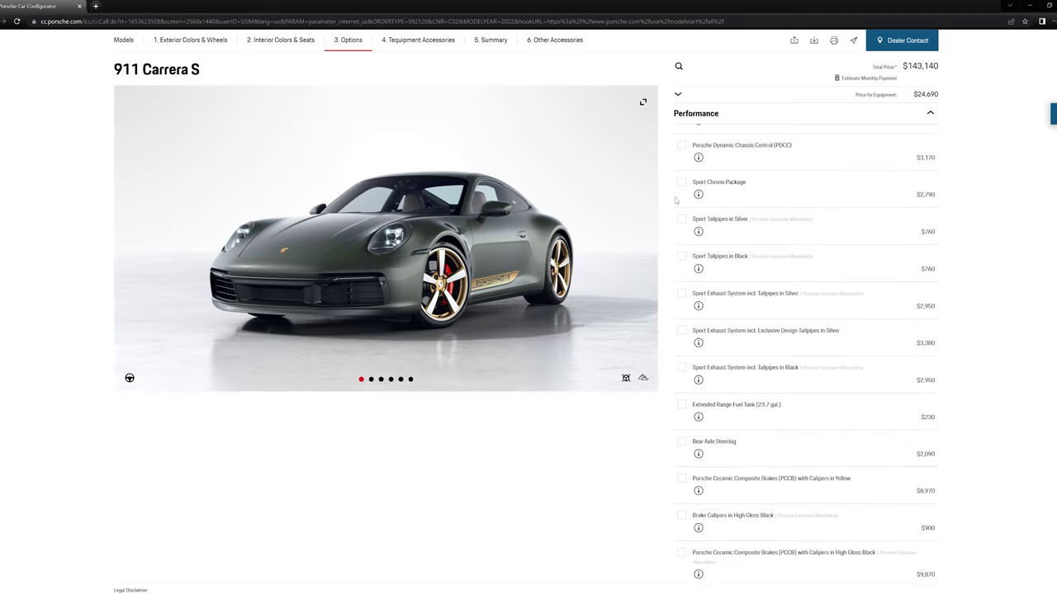
left_click(680, 183)
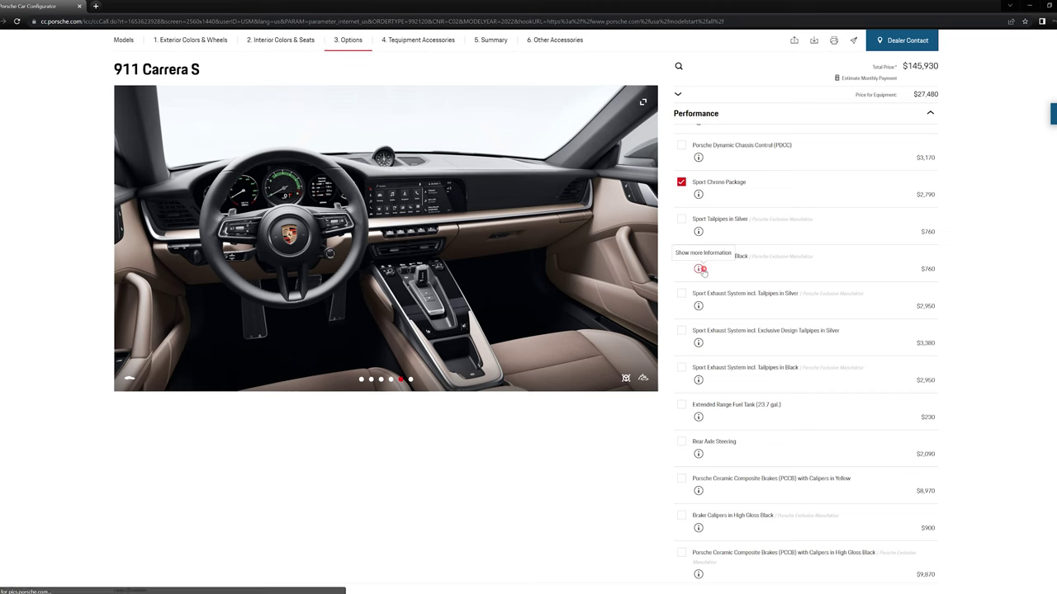
Check the tailpipe details and add the Sport Exhaust System incl. Tailpipes in Black
left_click(699, 269)
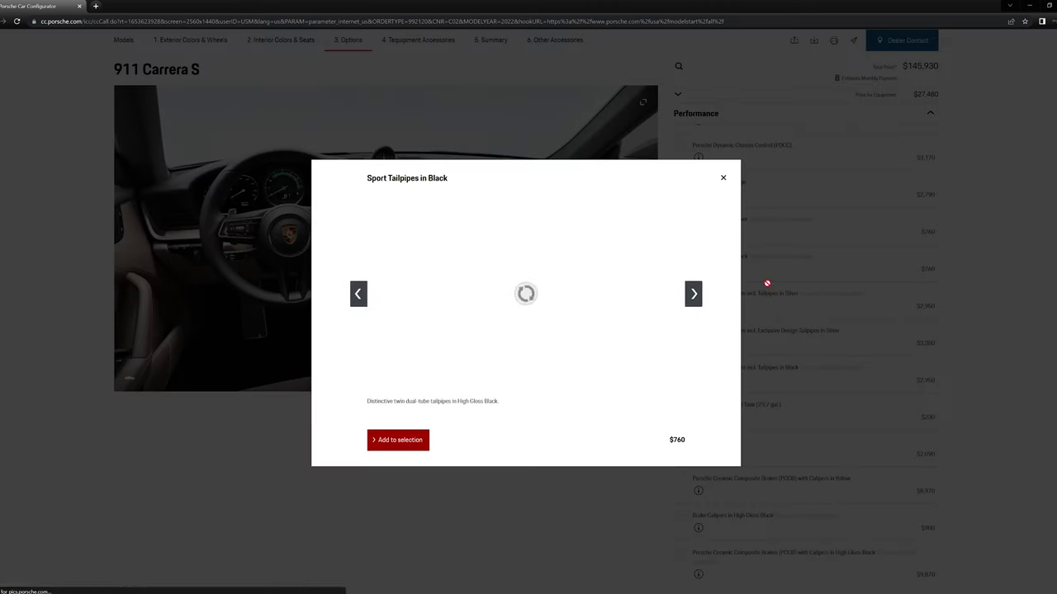
left_click(722, 178)
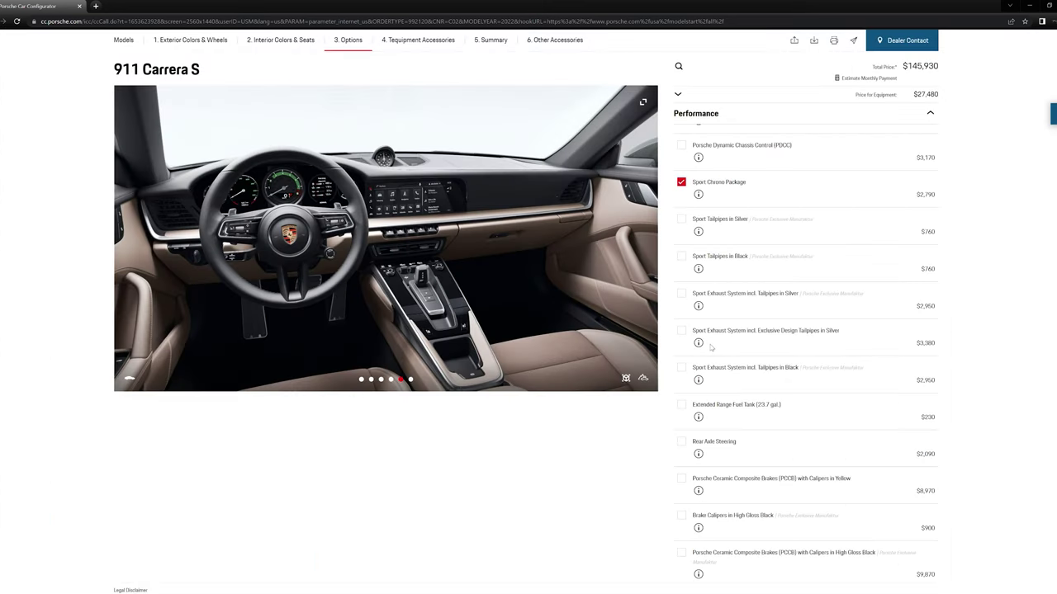
left_click(786, 367)
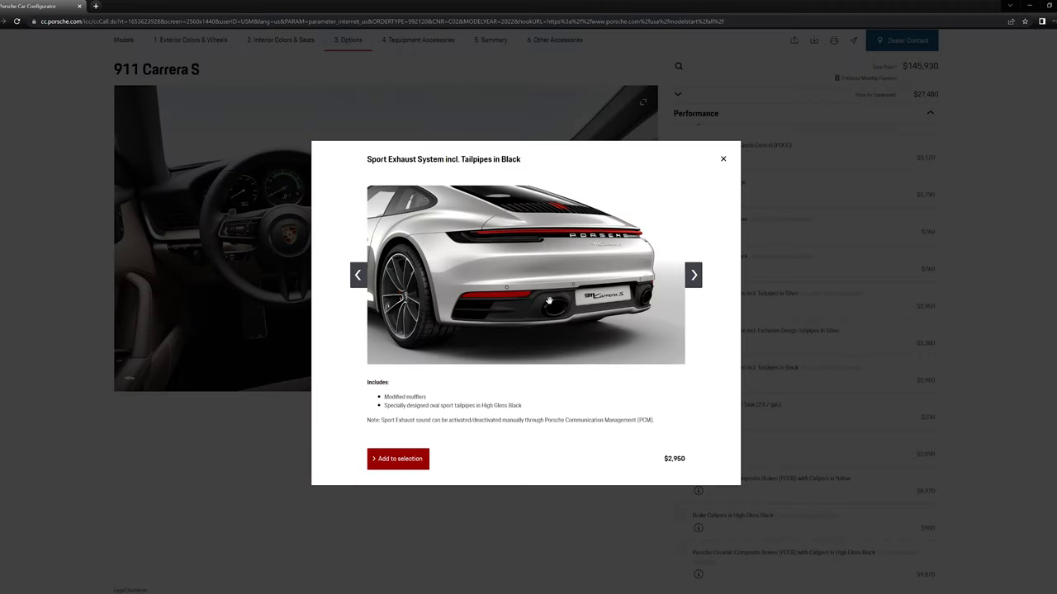
left_click(748, 381)
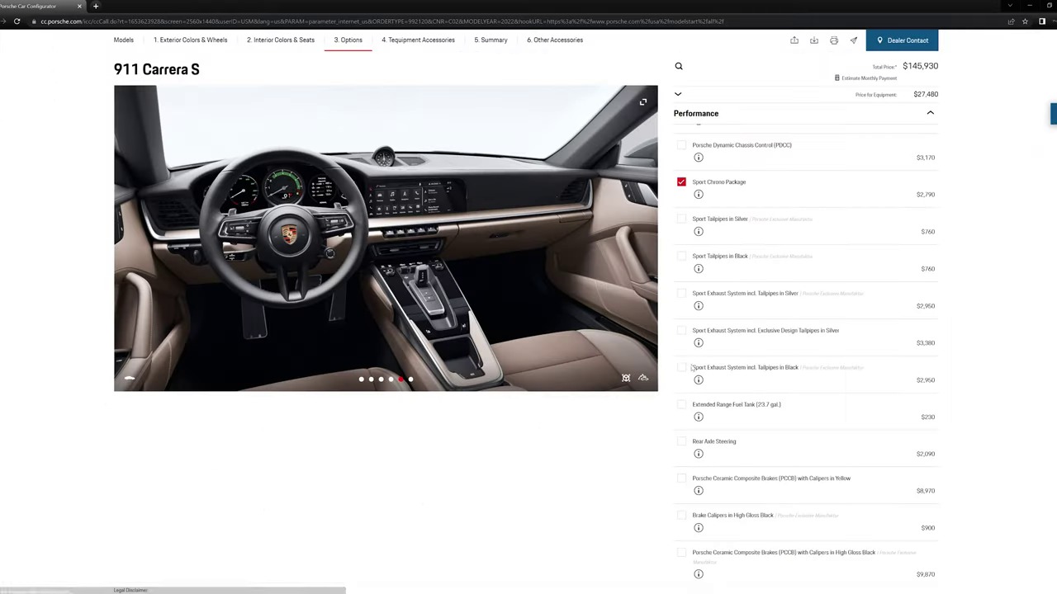
left_click(691, 367)
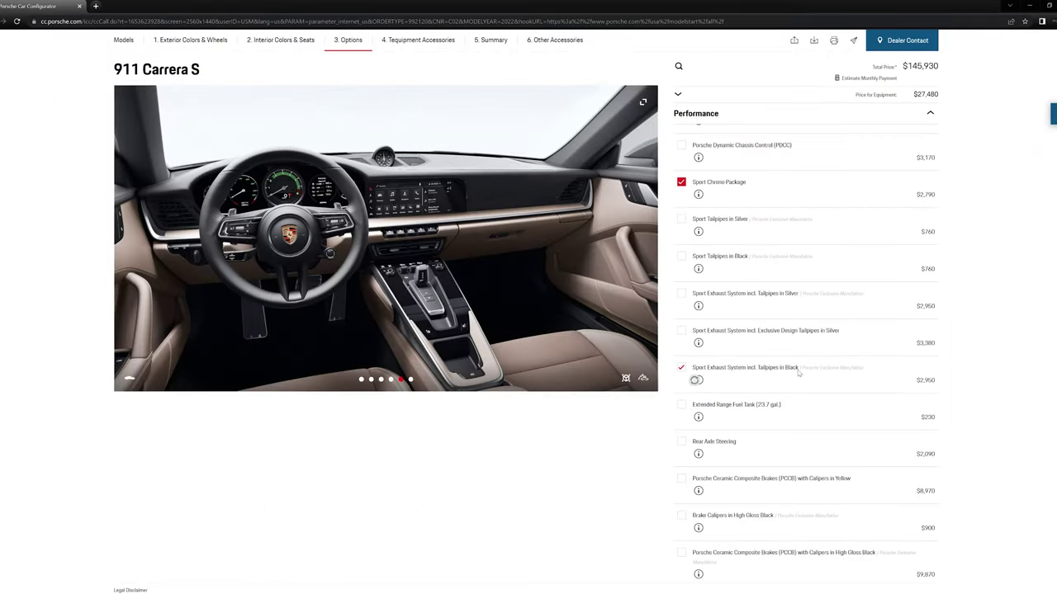
left_click(371, 380)
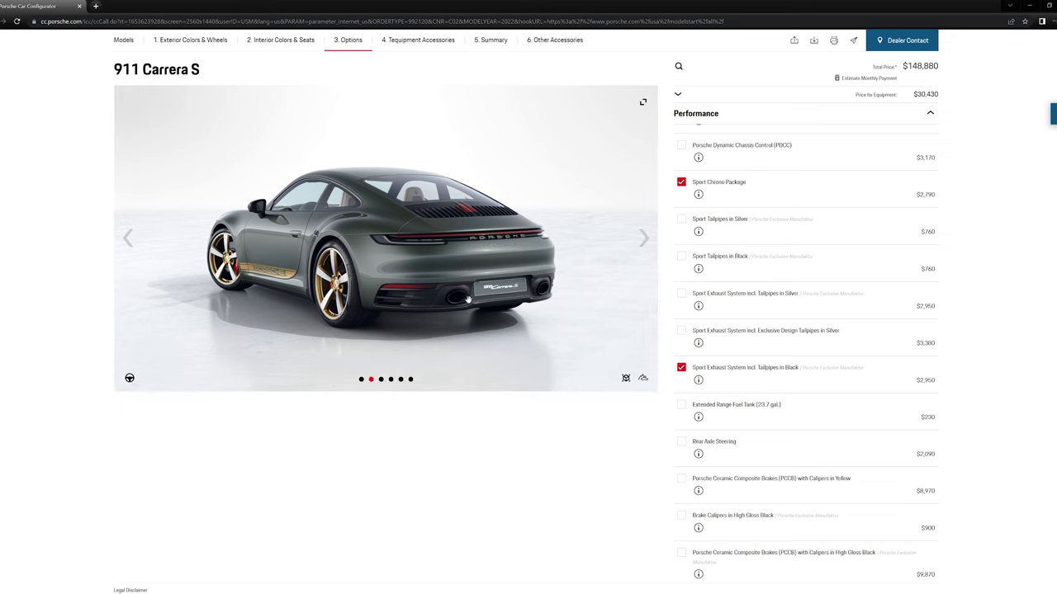
Add the 23.7-gal Extended Range Fuel Tank, bringing the total to $149,110
scroll(812, 321, "down", 2)
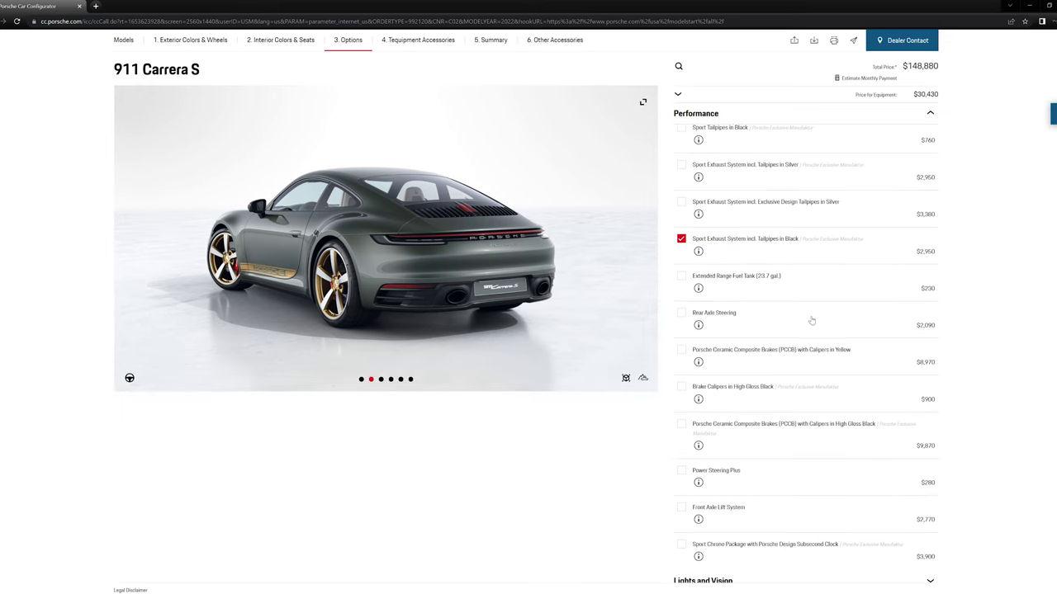
left_click(683, 281)
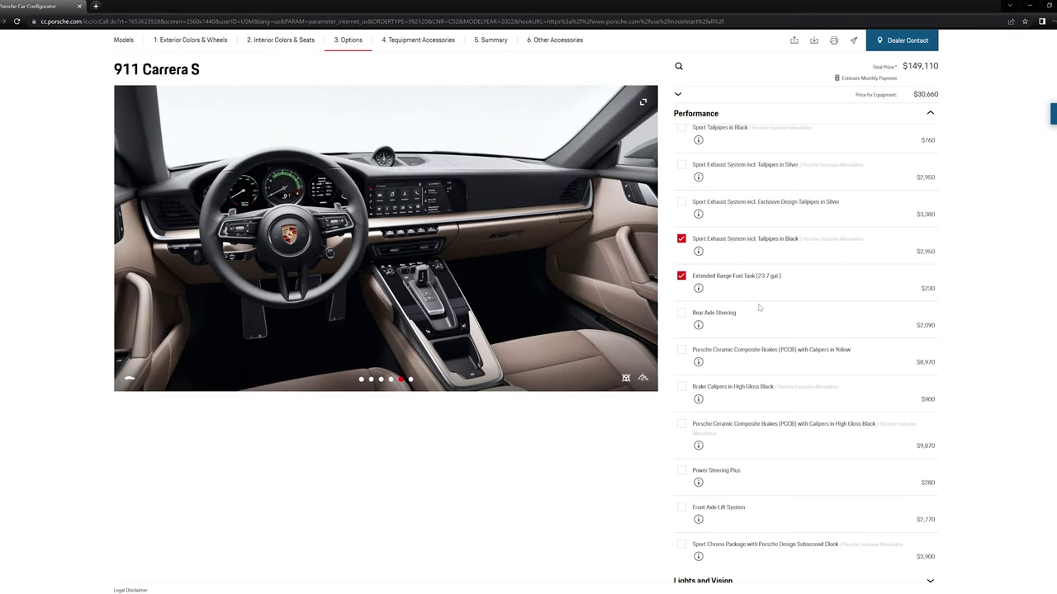
scroll(759, 308, "down", 1)
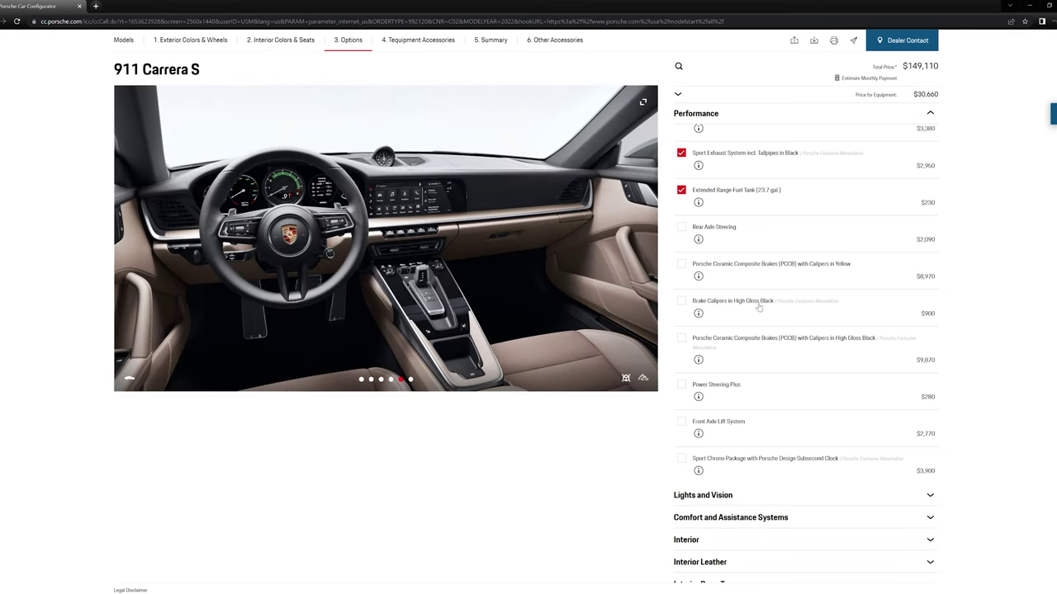
Add Porsche Ceramic Composite Brakes (PCCB) with Calipers in Yellow, after checking their details
left_click(702, 265)
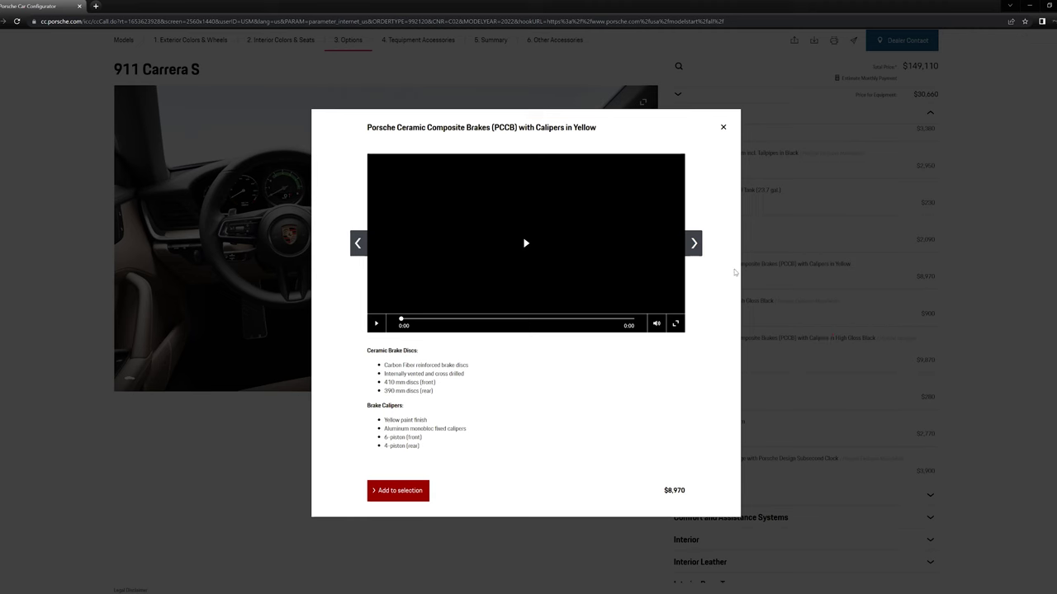
left_click(698, 247)
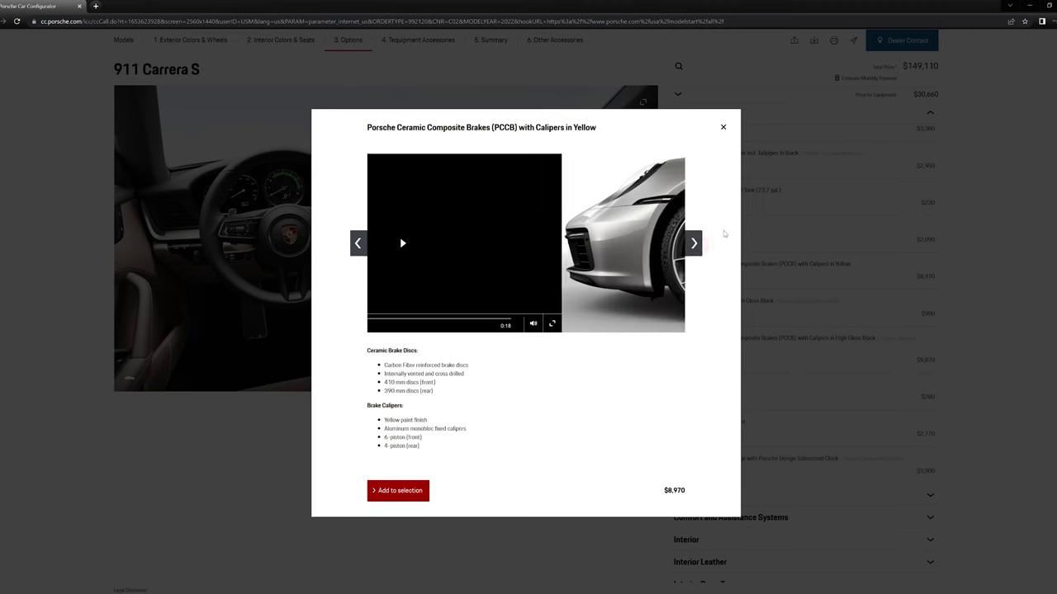
left_click(726, 130)
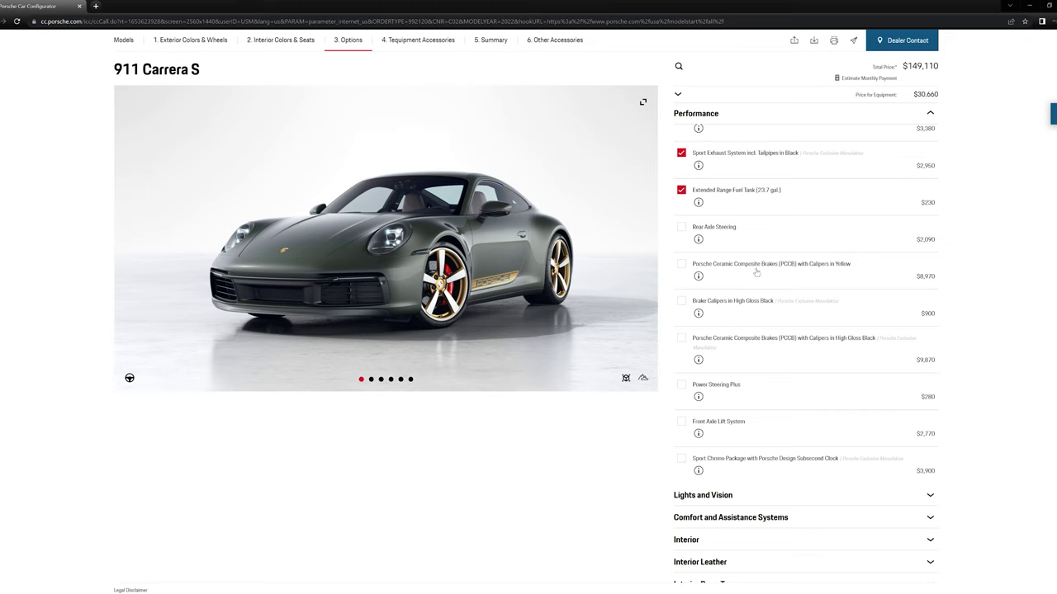
left_click(680, 265)
left_click(361, 379)
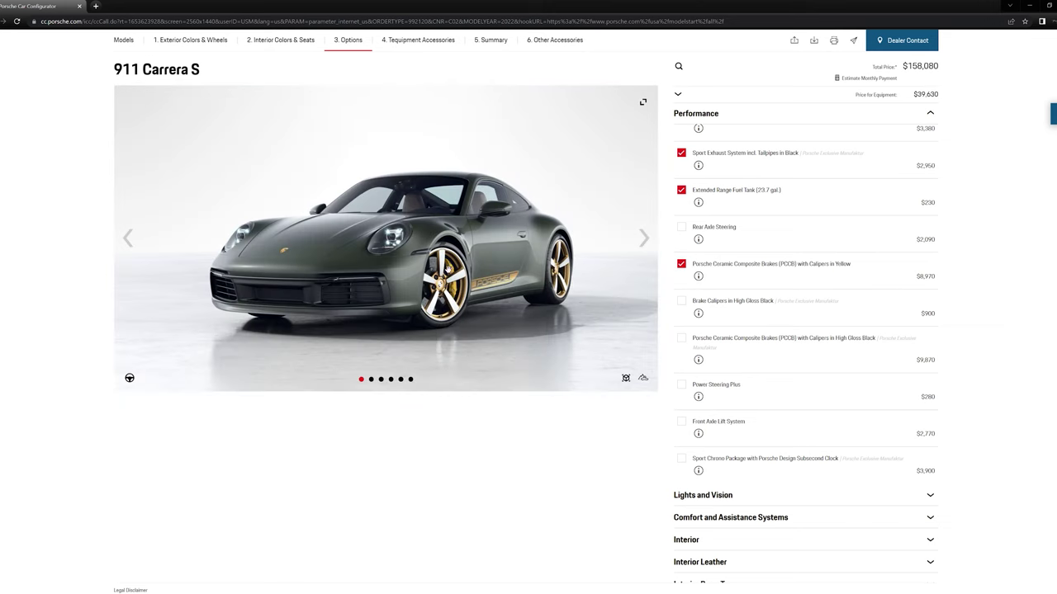
Clear an accidental text selection and expand the Lights and Vision options
mouse_move(918, 277)
left_mouse_down()
mouse_move(947, 279)
mouse_move(918, 277)
left_mouse_up()
left_click(869, 284)
scroll(856, 278, "down", 3)
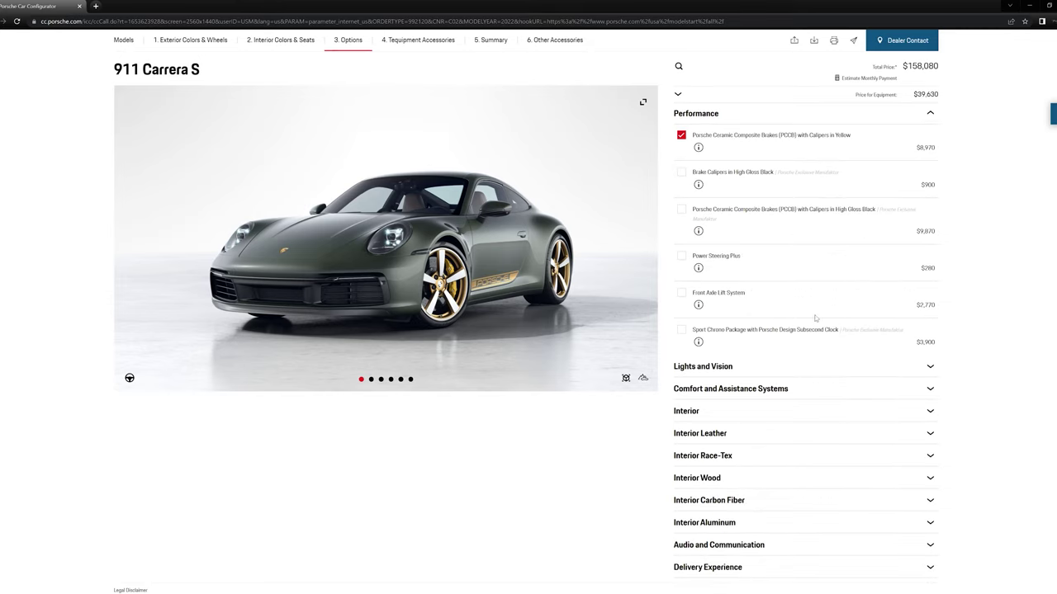
scroll(815, 320, "down", 1)
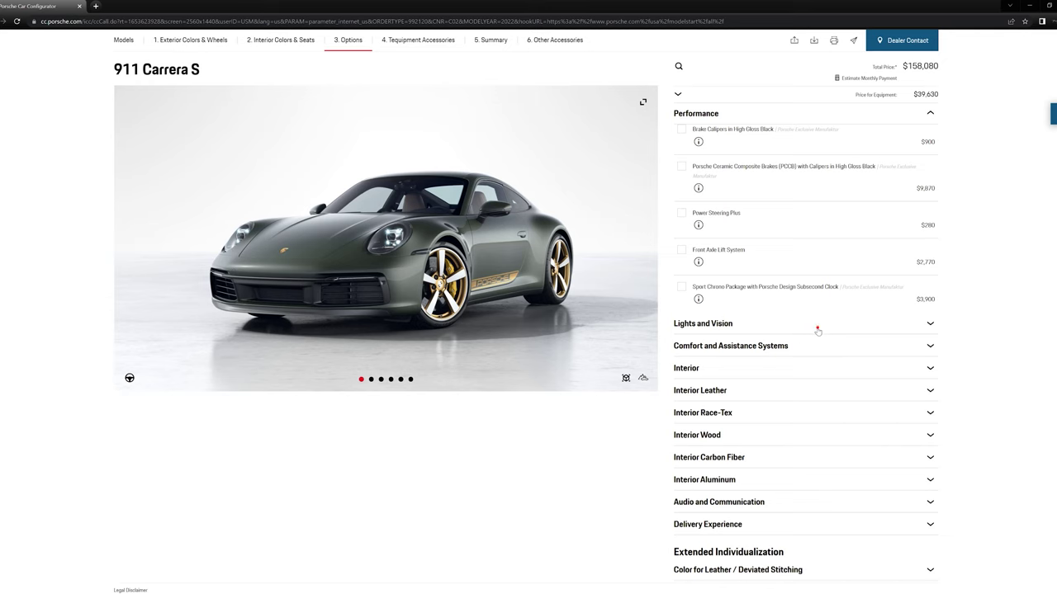
left_click(820, 327)
Add black LED-Matrix Design Headlights and Exclusive Design Taillights, viewing the car's rear
scroll(812, 273, "down", 3)
left_click(682, 293)
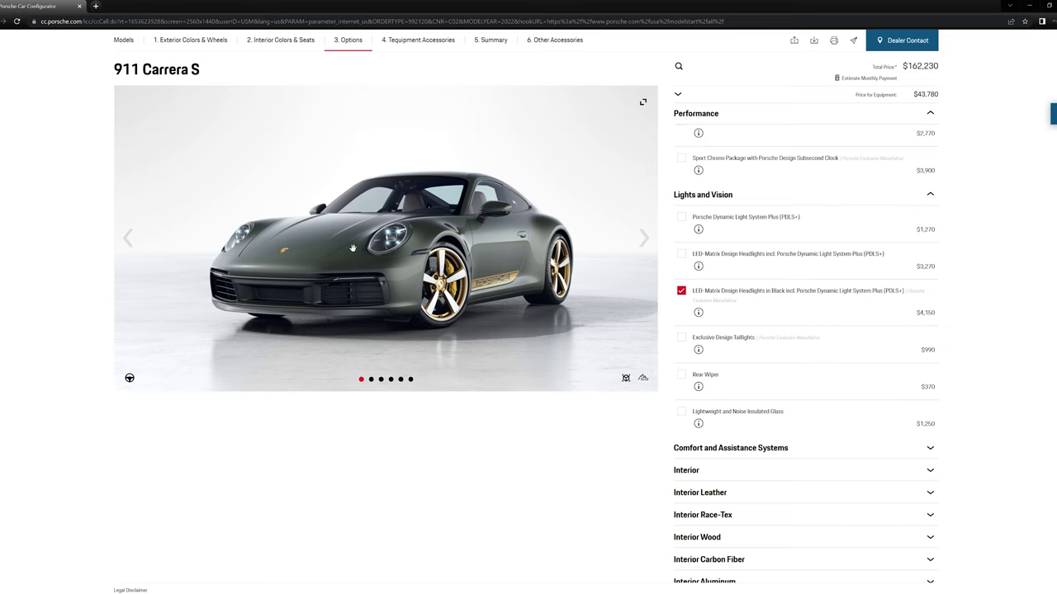
scroll(781, 315, "down", 1)
left_click(681, 295)
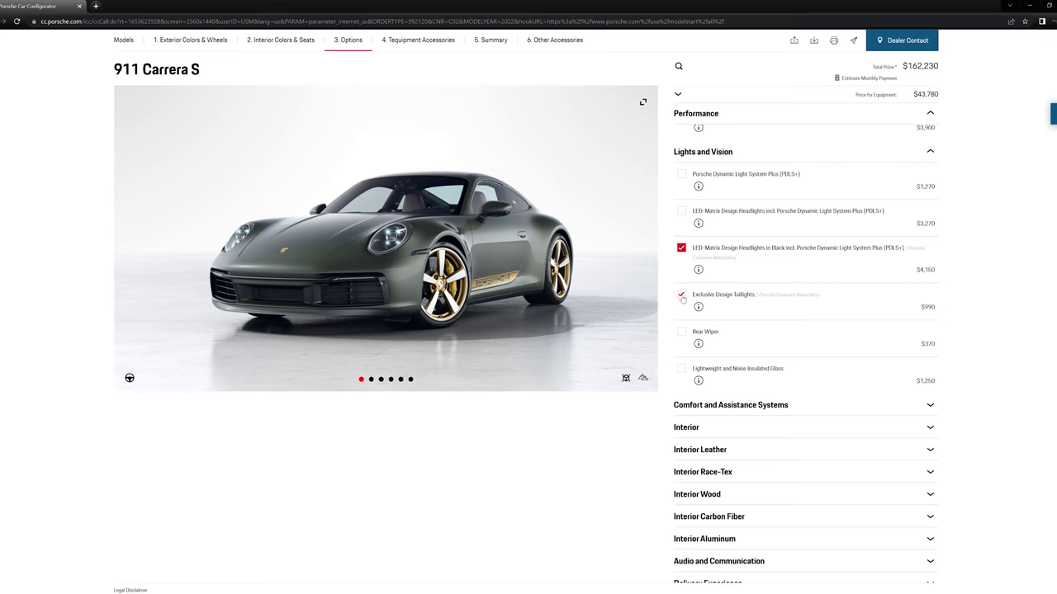
left_click(371, 379)
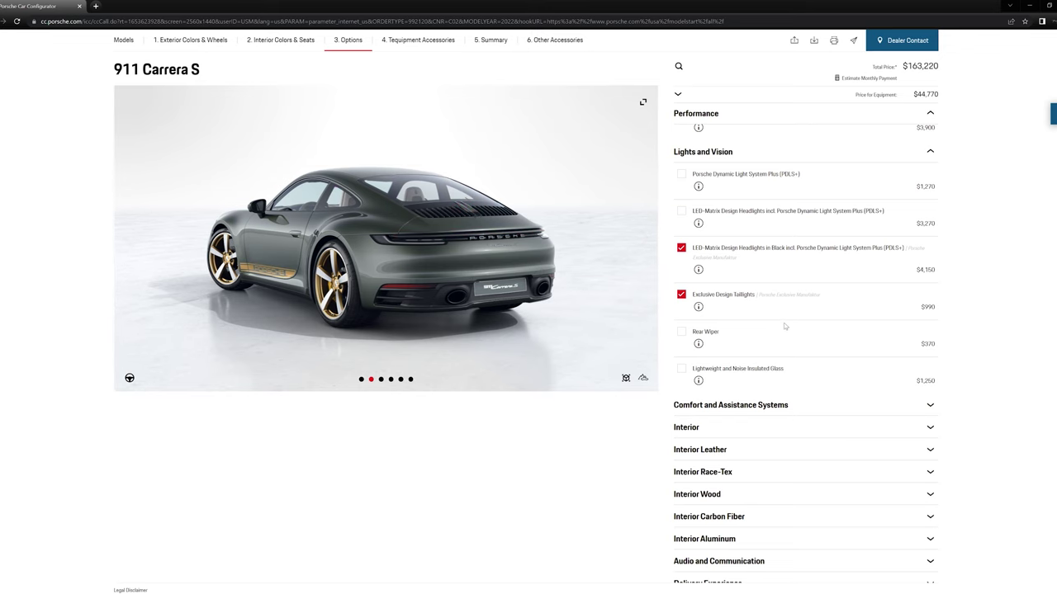
Tick Surround View under Comfort and Assistance Systems
scroll(784, 328, "down", 2)
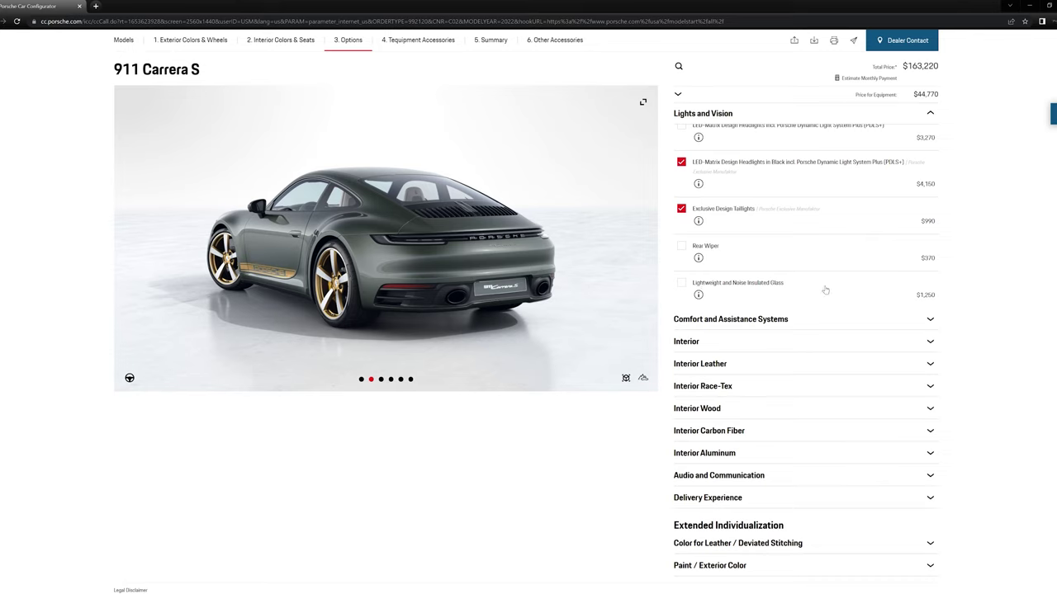
left_click(786, 318)
scroll(720, 231, "down", 3)
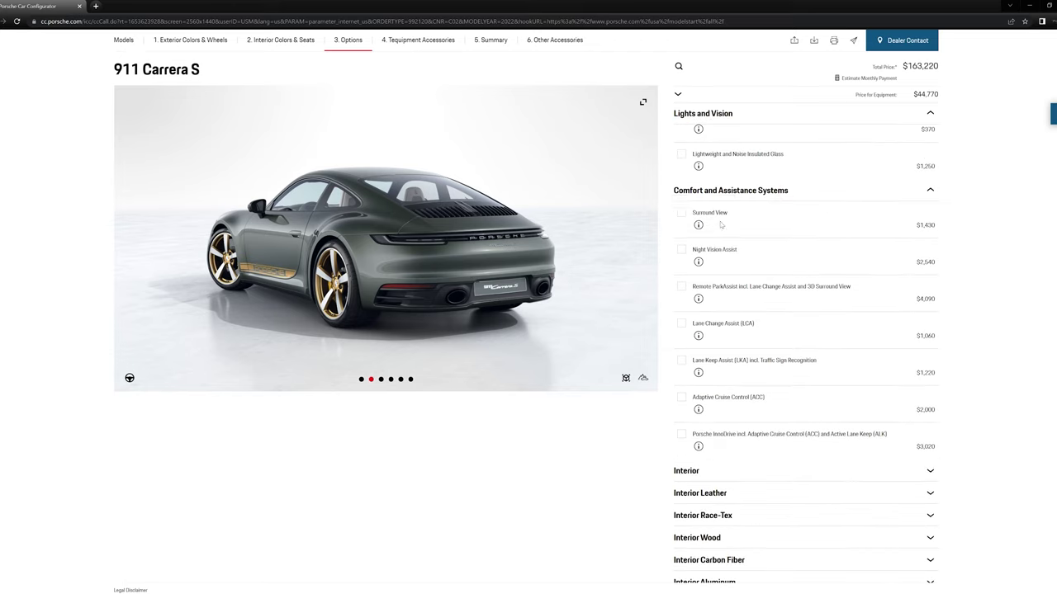
left_click(681, 213)
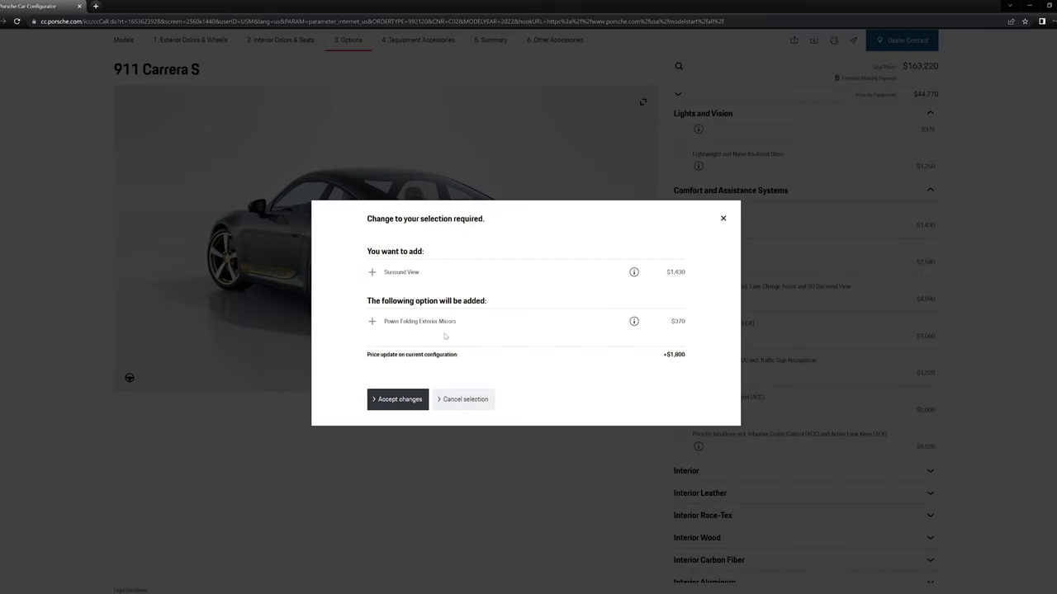
Accept the required Power Folding Exterior Mirrors and add Night Vision Assist, totalling $167,560
left_click(420, 405)
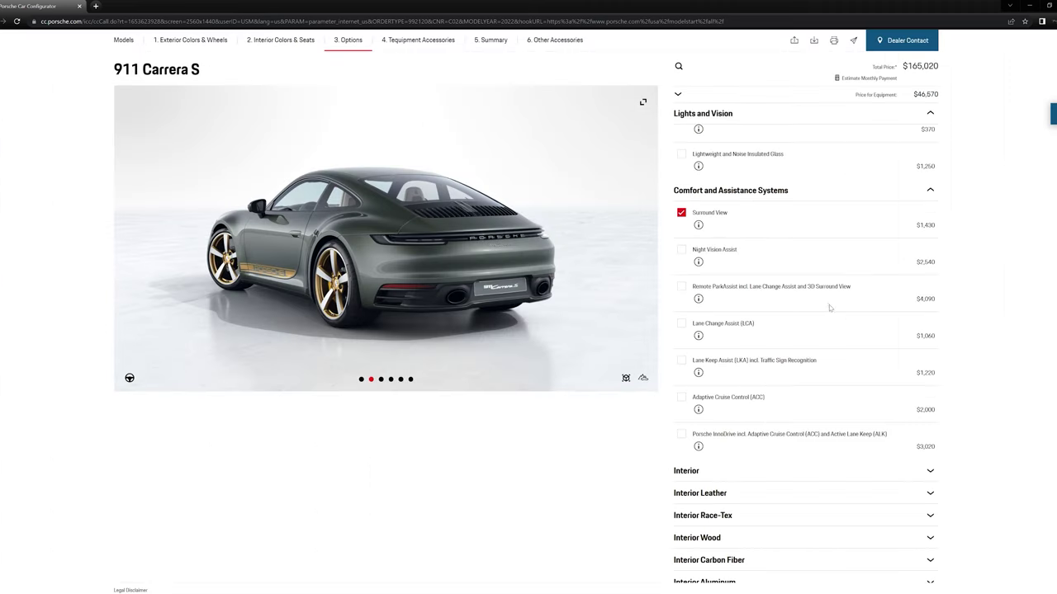
left_click(681, 250)
scroll(817, 301, "down", 3)
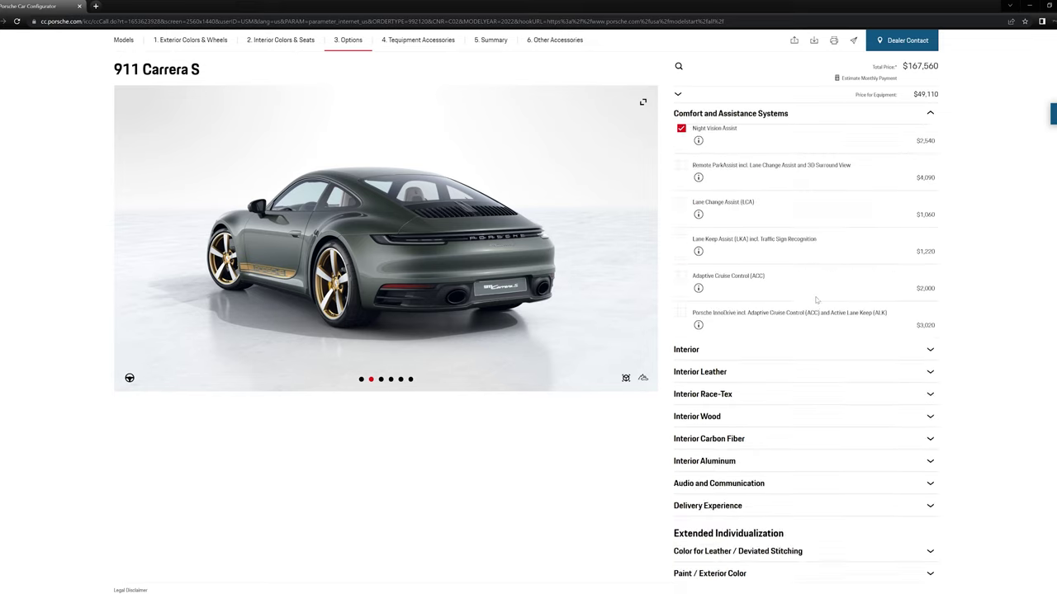
left_click(739, 348)
scroll(813, 298, "down", 3)
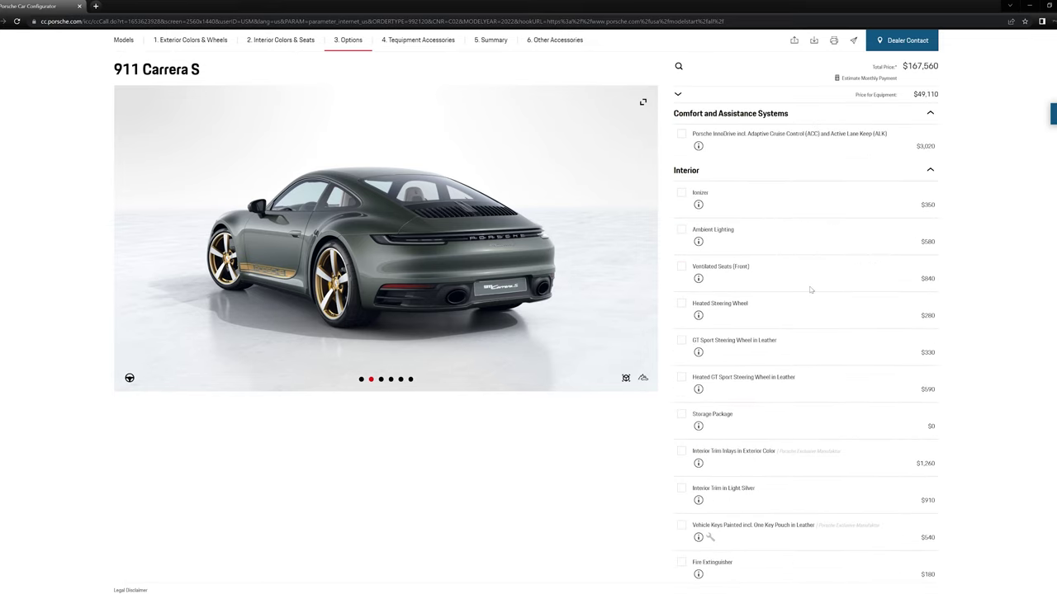
Switch the preview to the interior cockpit and add Ambient Lighting and a Fire Extinguisher
scroll(810, 290, "down", 1)
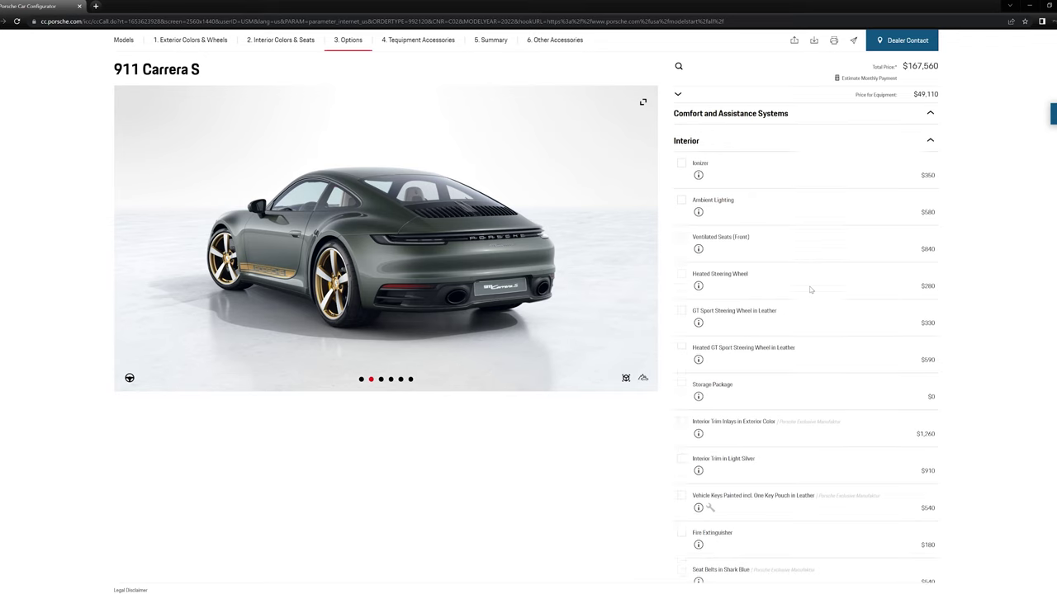
left_click(380, 379)
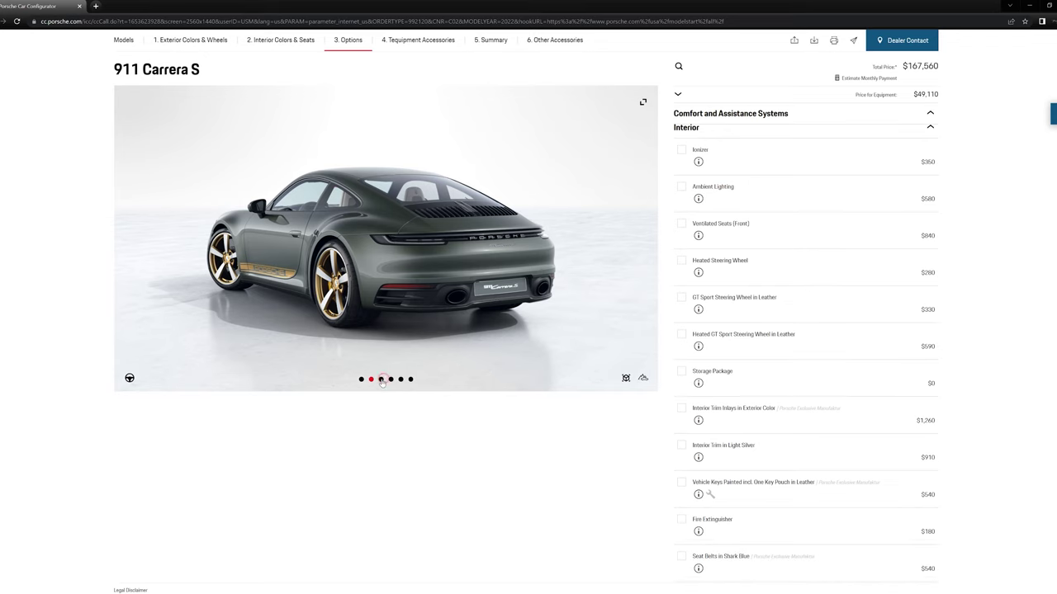
left_click(391, 379)
left_click(400, 380)
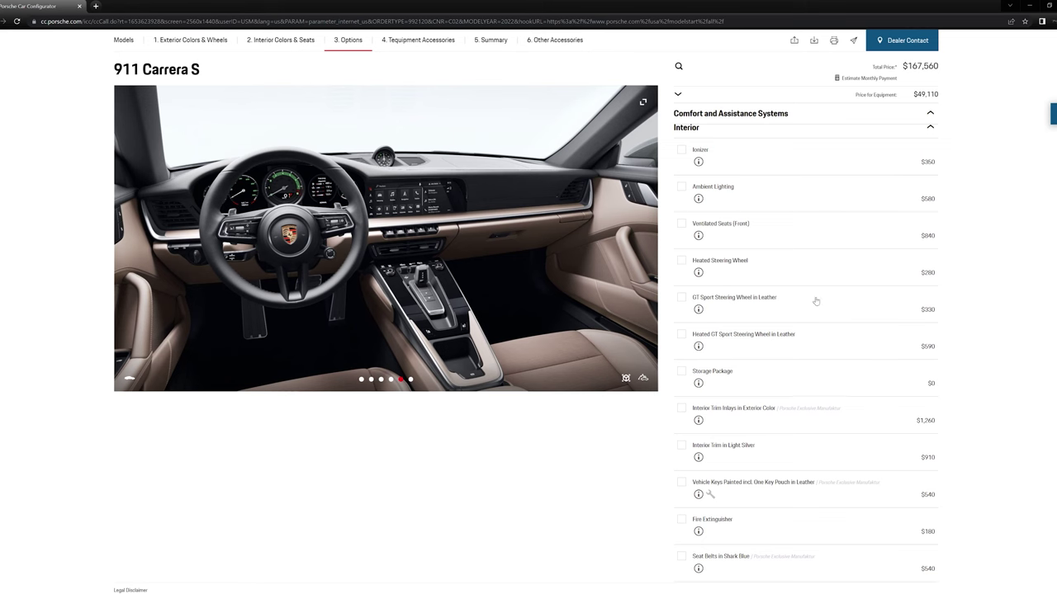
left_click(682, 231)
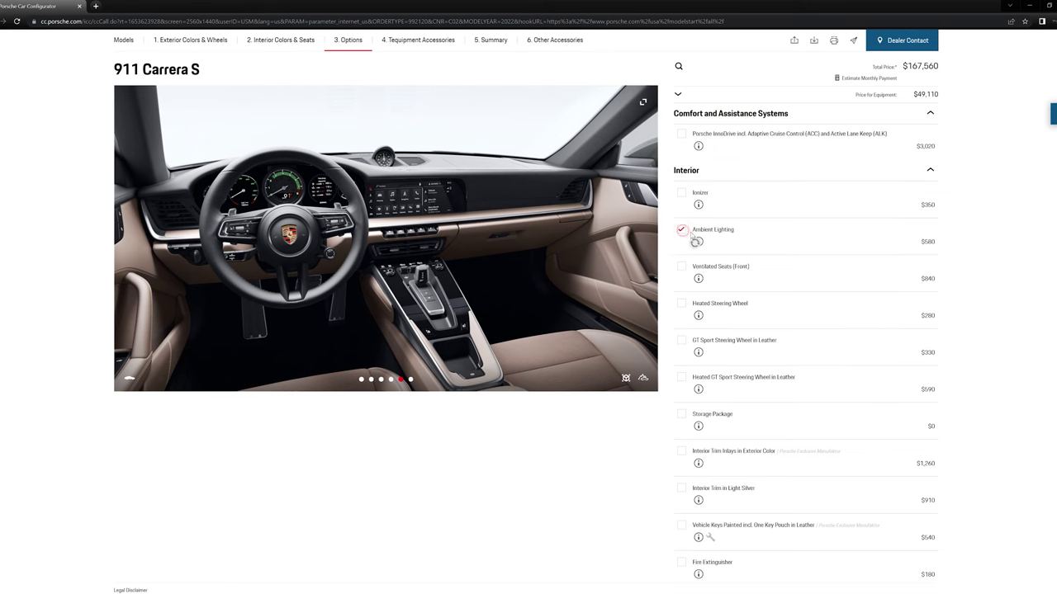
scroll(762, 204, "down", 2)
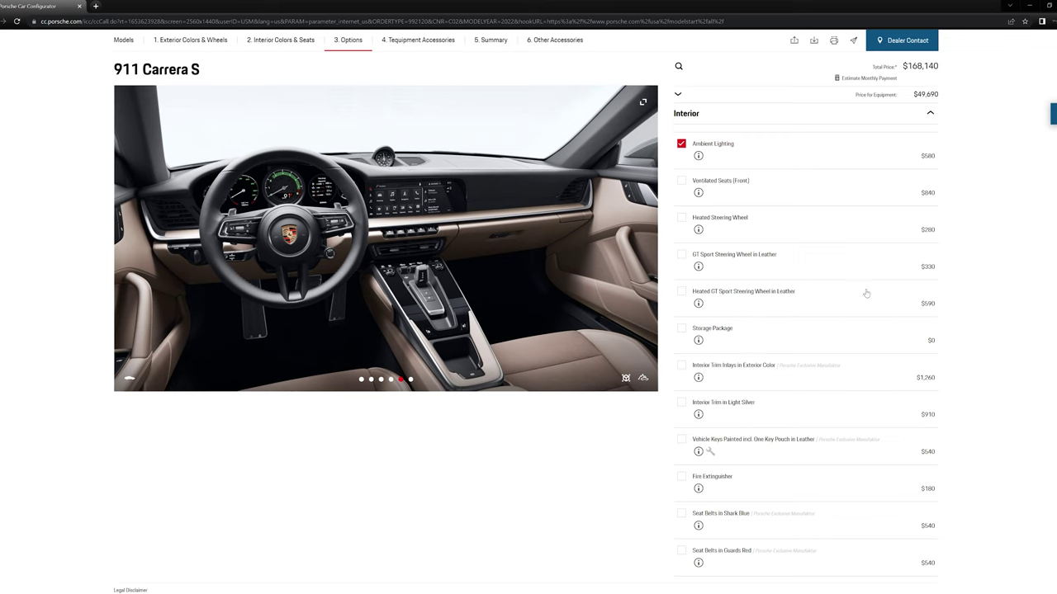
scroll(817, 276, "down", 2)
left_click(682, 391)
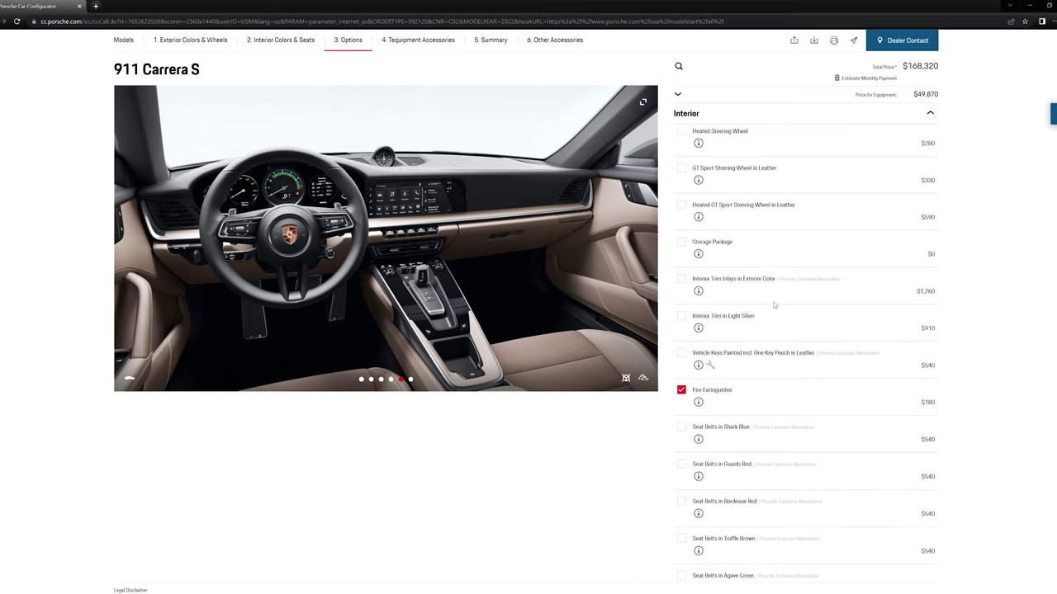
Add the BOSE Surround Sound System under Audio and Communication, then return to the first exterior image
scroll(774, 305, "down", 3)
scroll(775, 306, "down", 2)
scroll(730, 479, "down", 7)
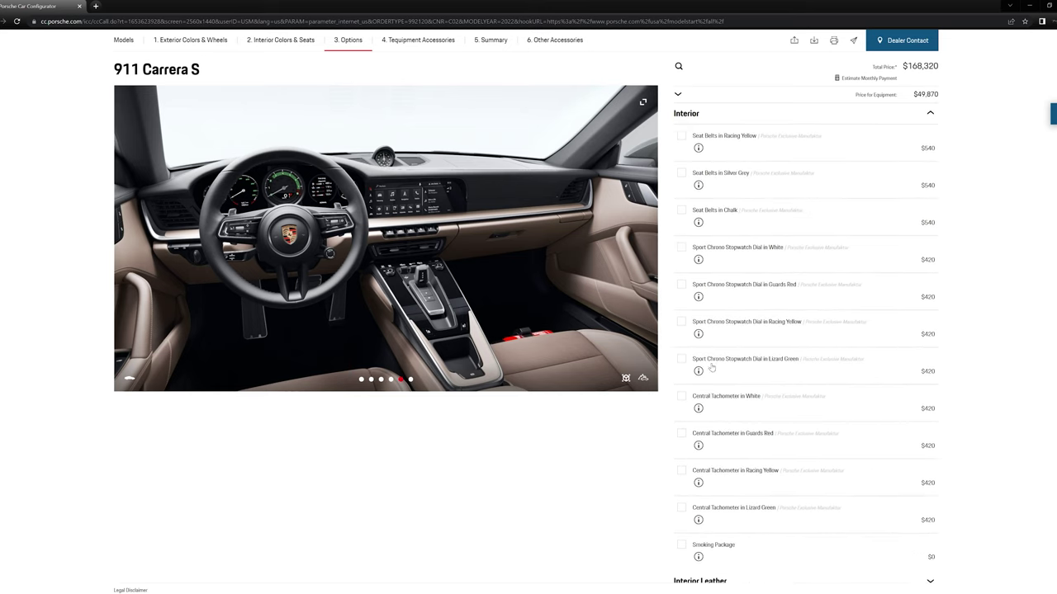
scroll(728, 337, "down", 2)
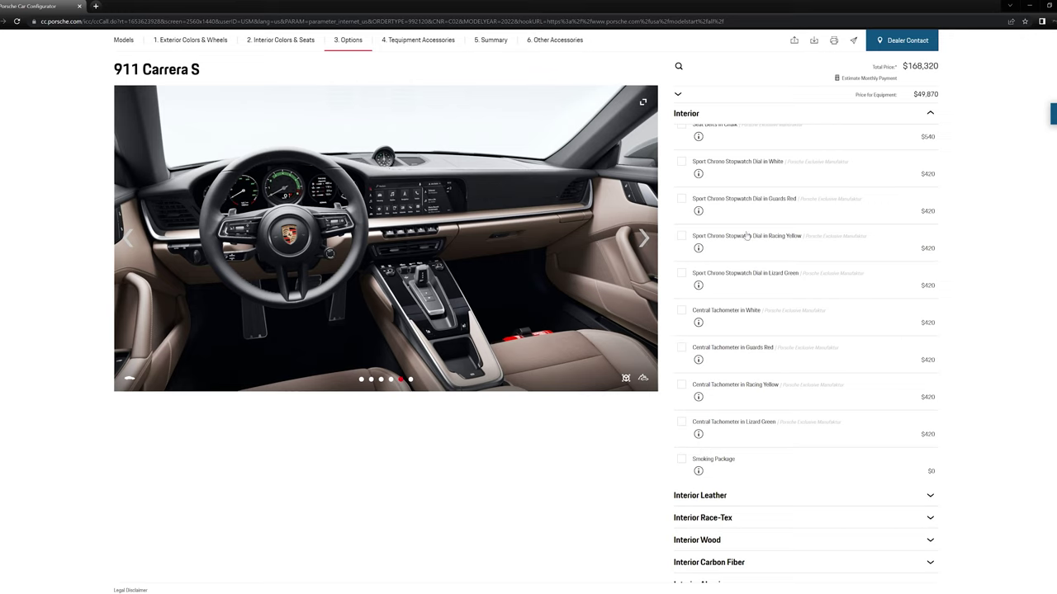
scroll(776, 264, "down", 3)
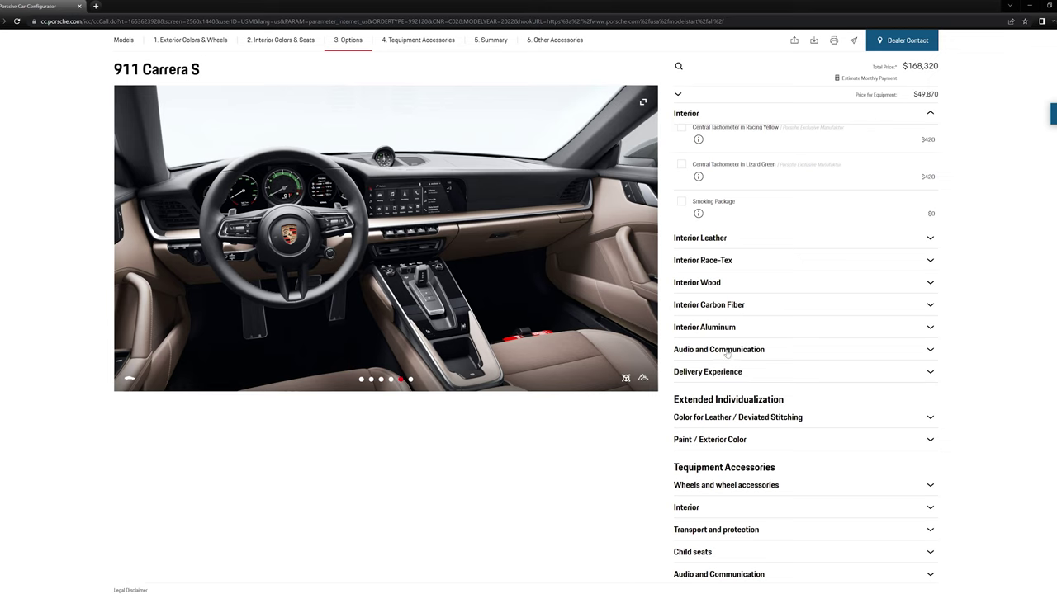
left_click(729, 350)
left_click(682, 372)
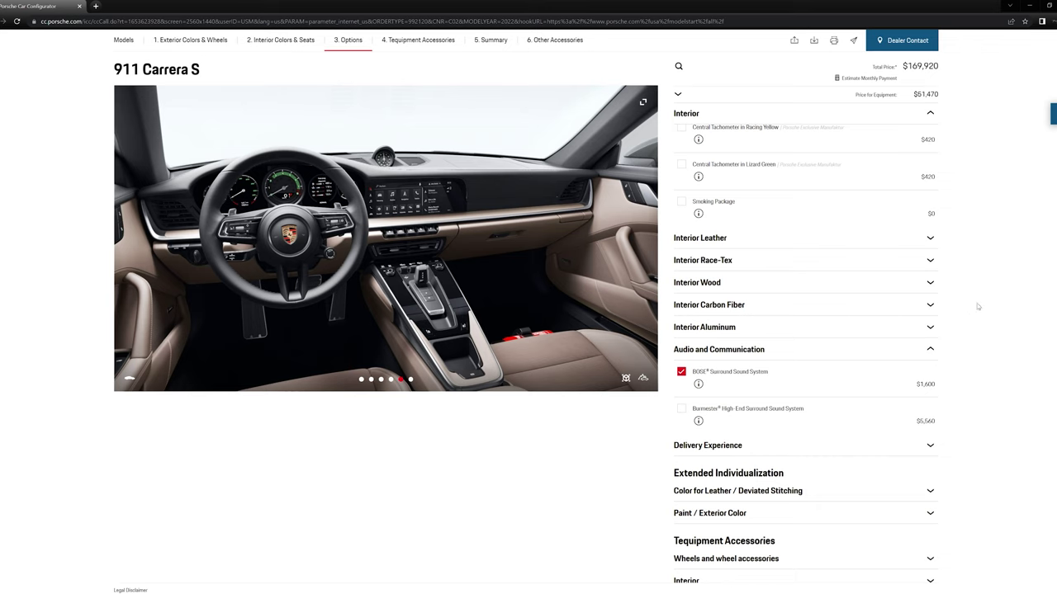
left_click(361, 380)
left_click(643, 102)
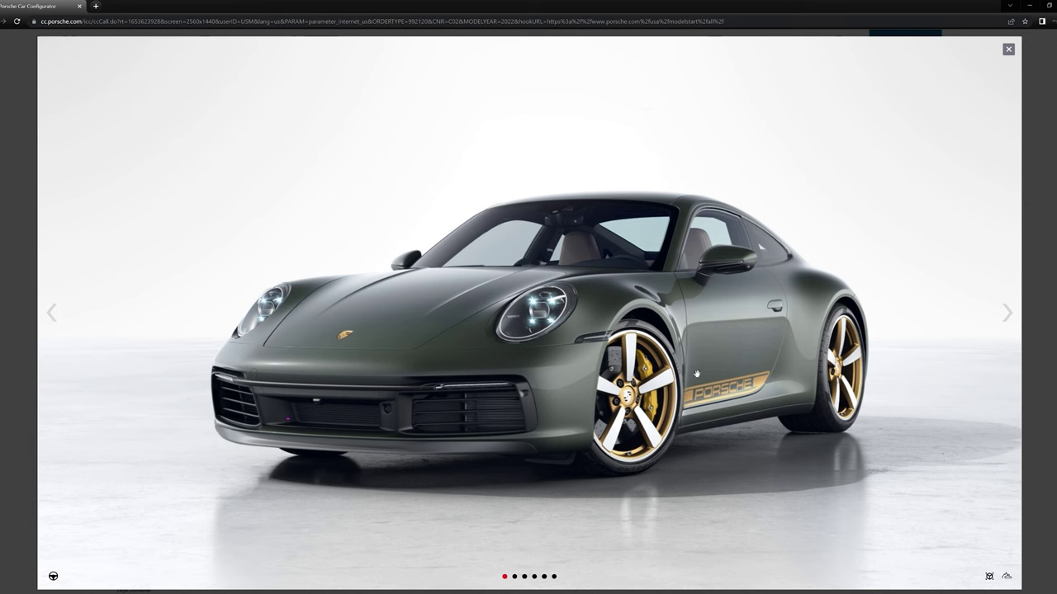
mouse_move(1005, 313)
left_click(1005, 313)
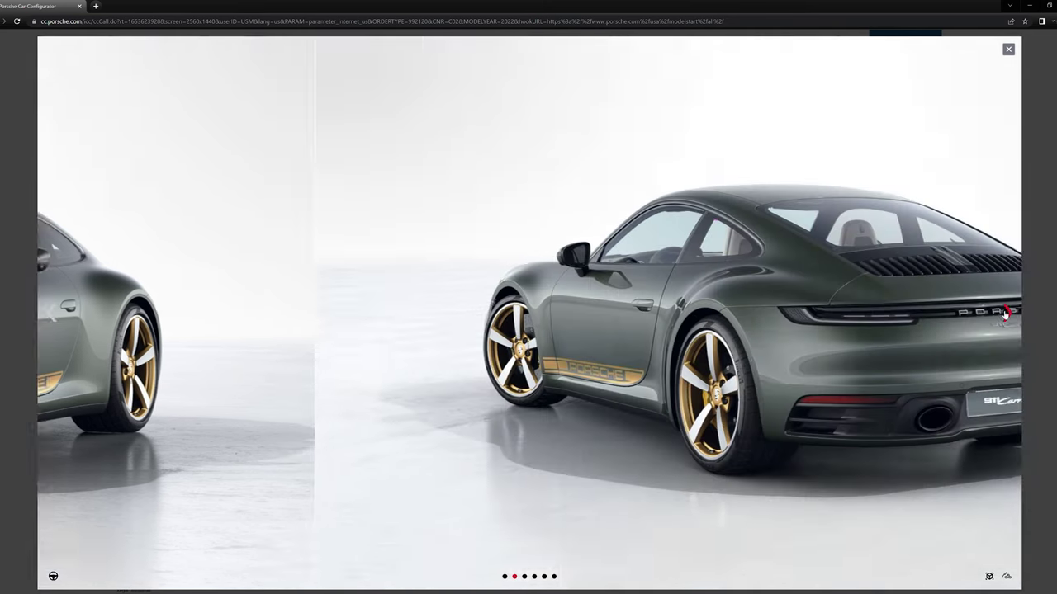
left_click(1005, 313)
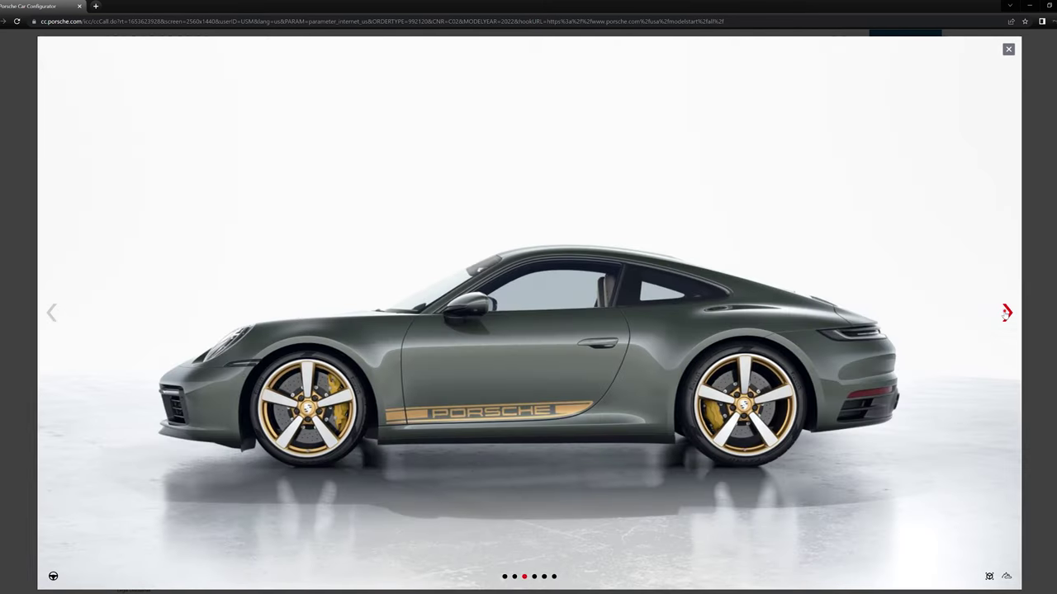
left_click(1005, 312)
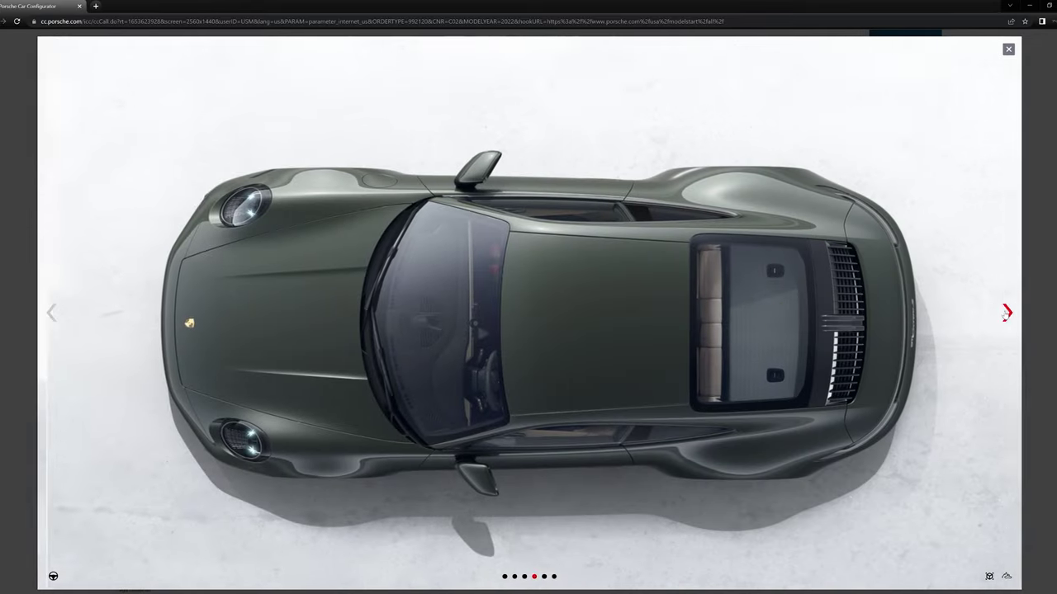
left_click(1005, 313)
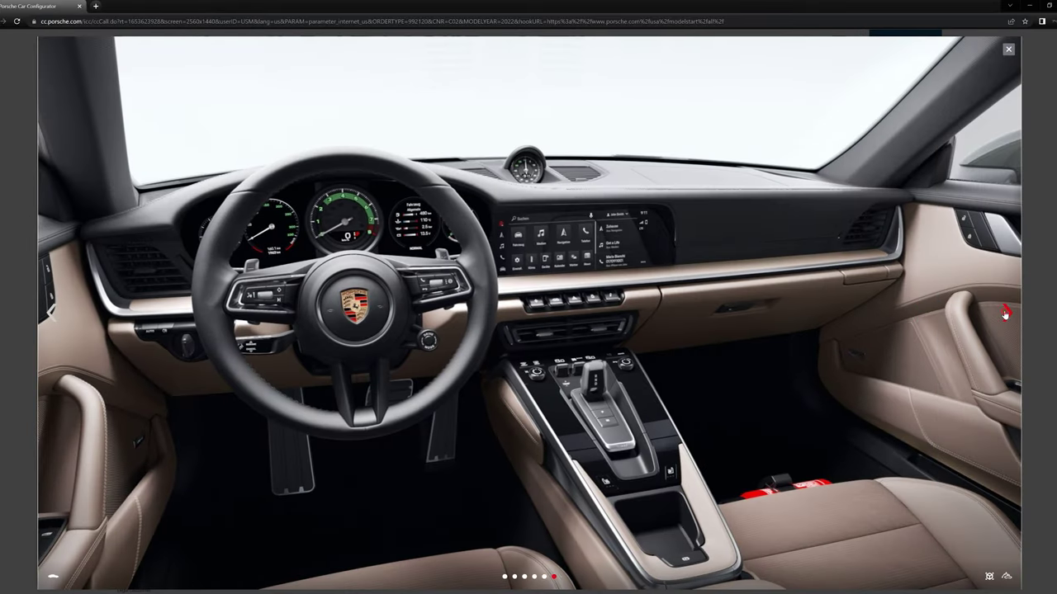
left_click(1005, 313)
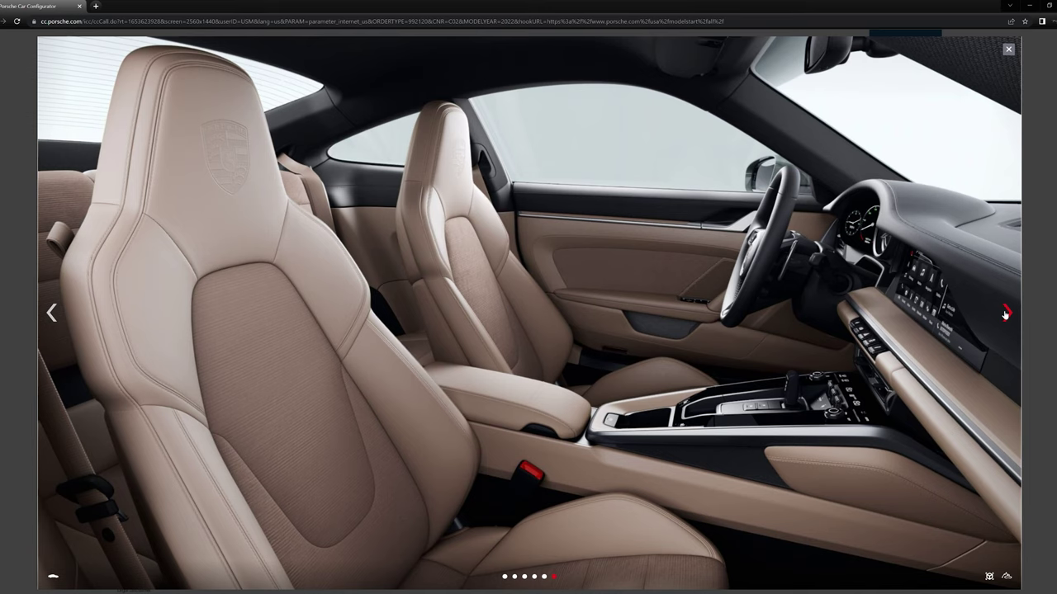
left_click(1004, 313)
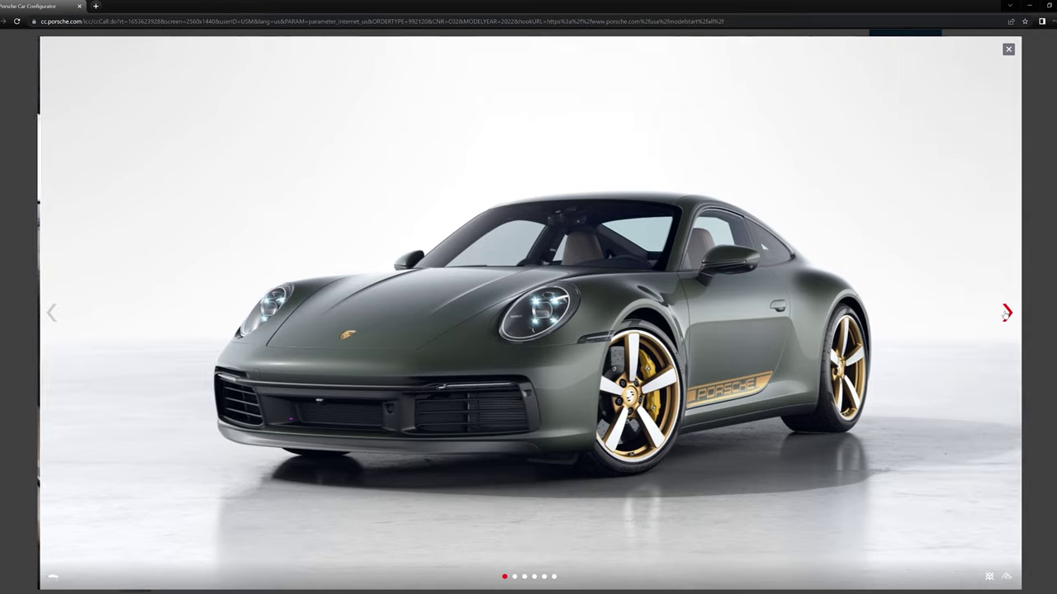
left_click(1008, 50)
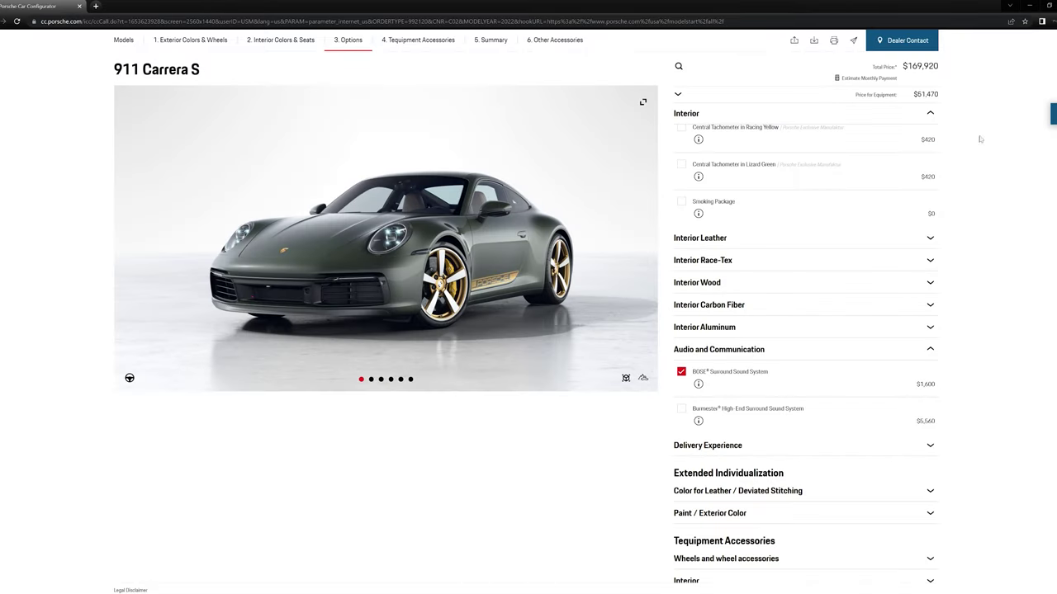
left_click_drag(915, 94, 934, 95)
left_click_drag(903, 67, 949, 83)
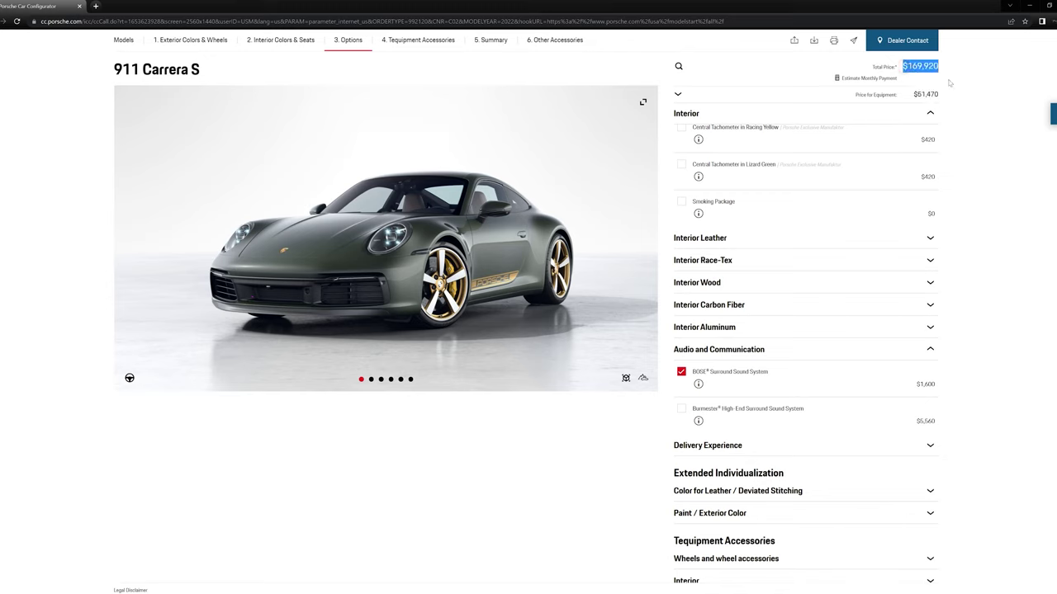
left_click(1010, 283)
scroll(989, 267, "down", 5)
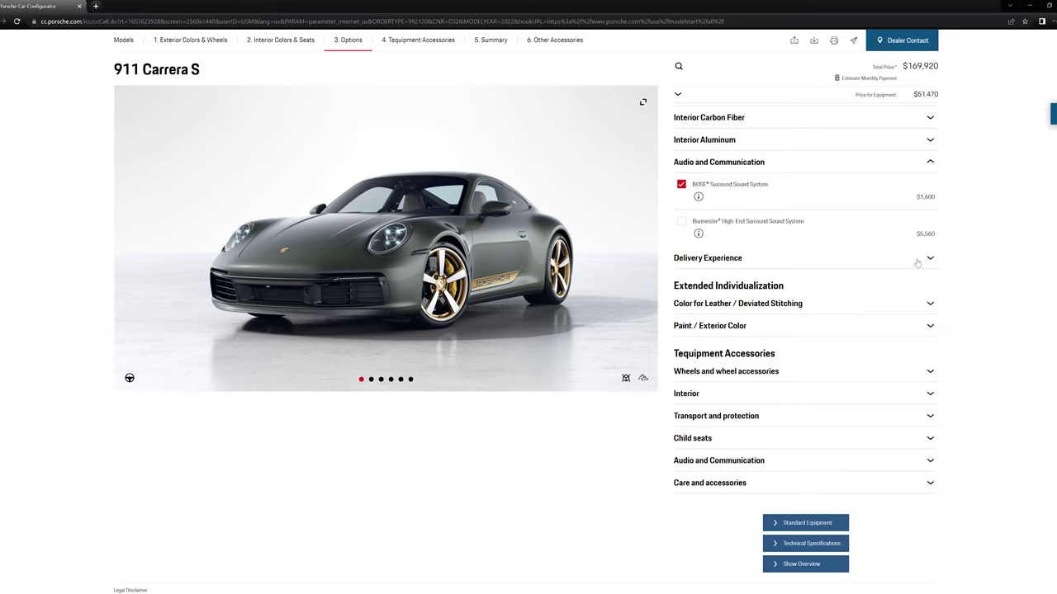
left_click(802, 568)
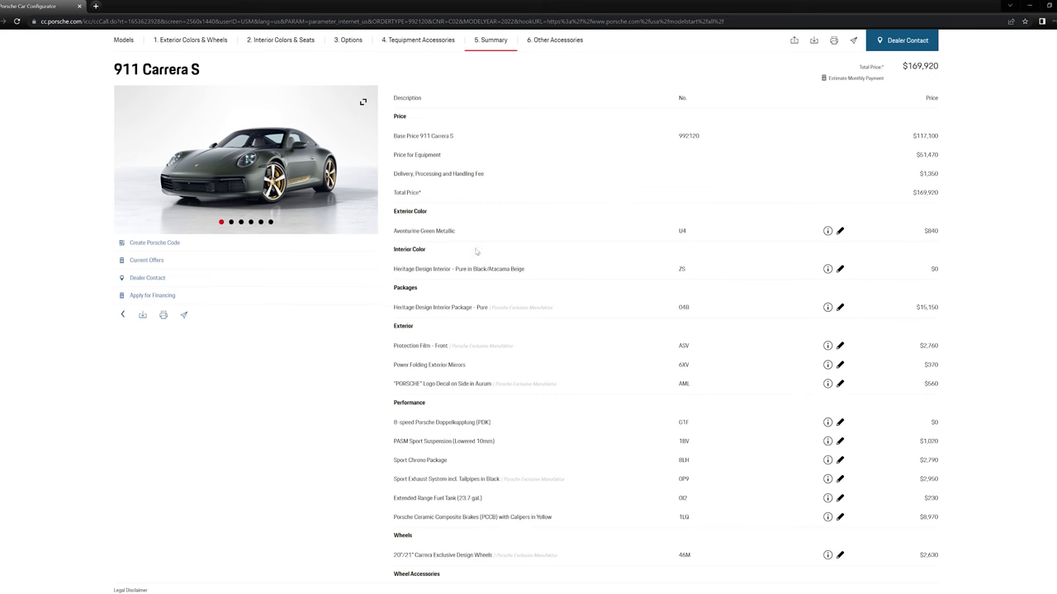